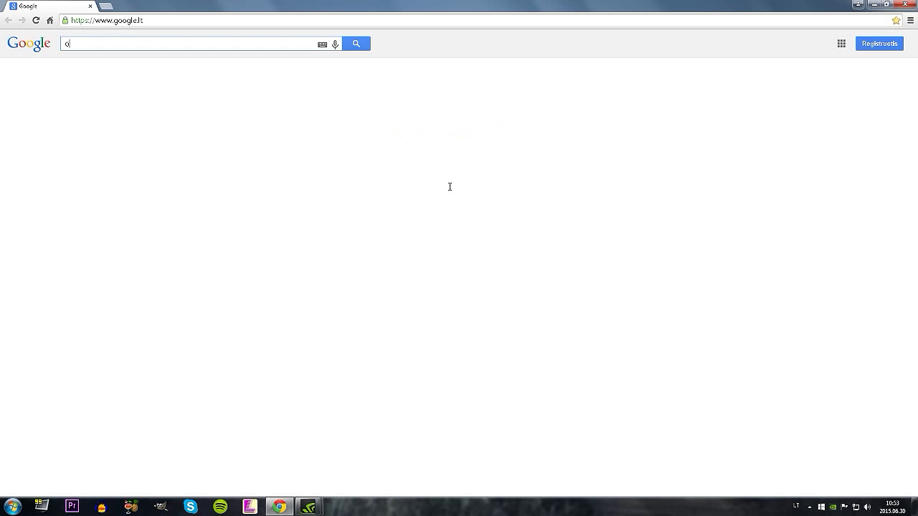
Go from the OptiFine search results to the official Downloads page and start the OptiFine 1.8.7 HD U D5 download
key("Return")
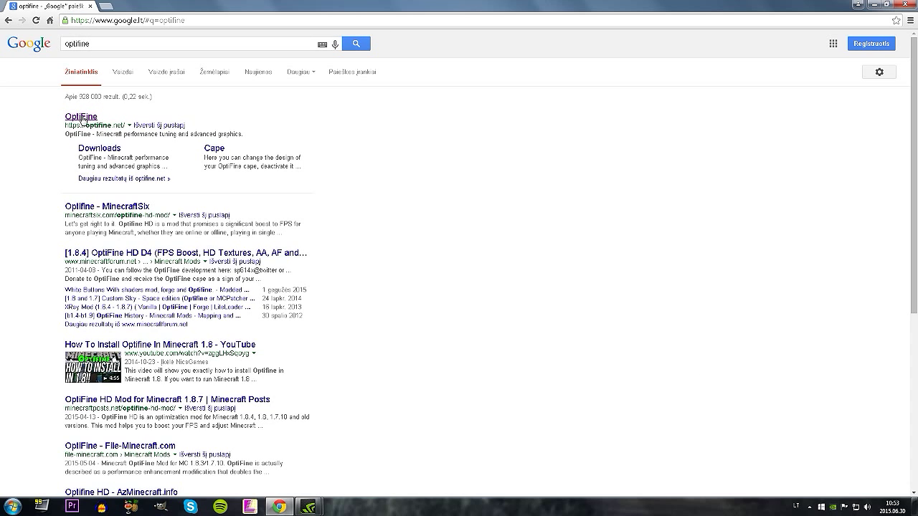
left_click(82, 117)
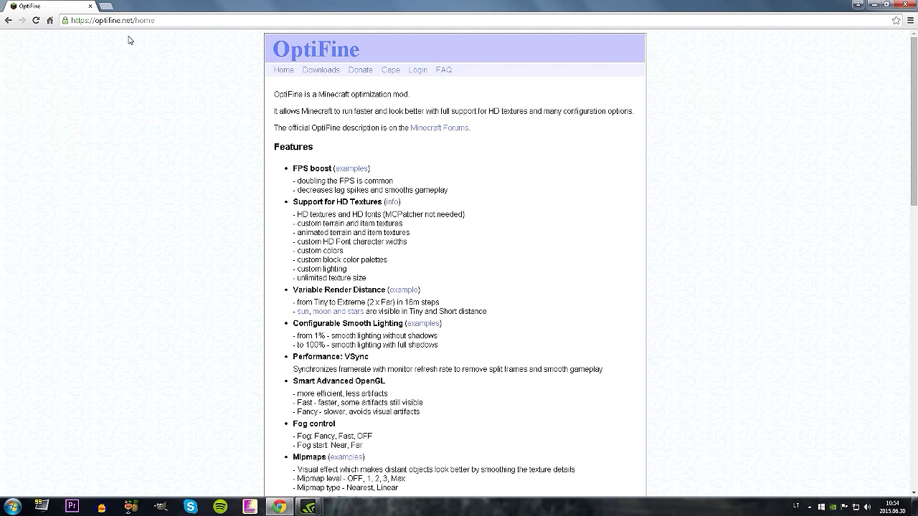
left_click(324, 72)
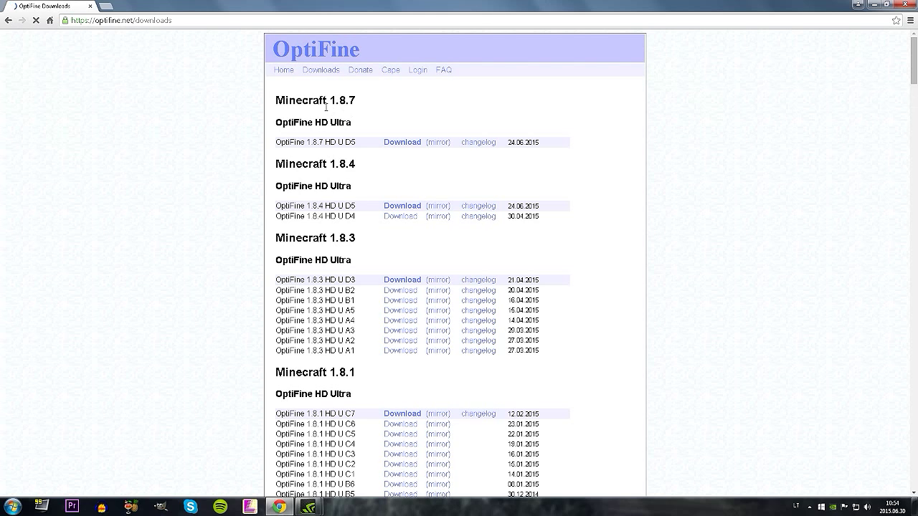
left_click(406, 143)
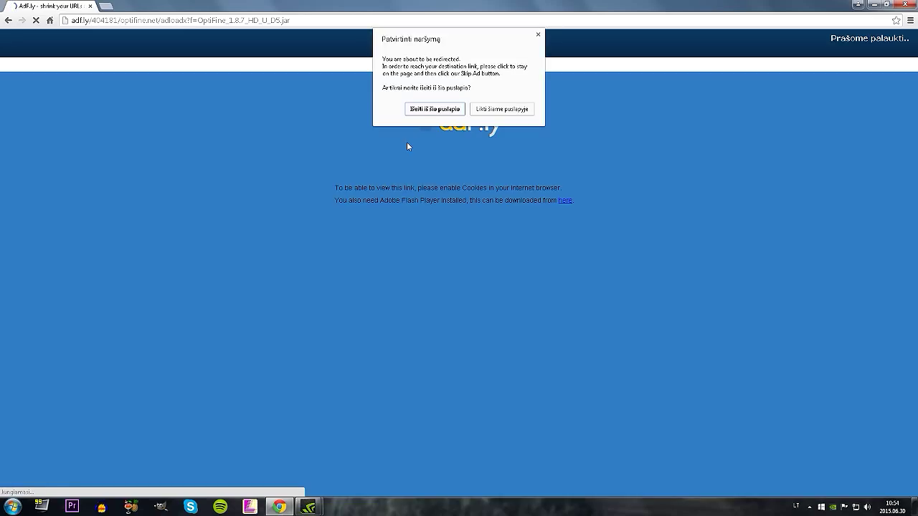
Get past the adf.ly page, download and keep OptiFine_1.8.7_HD_U_D5.jar, then minimize Chrome
left_click(426, 111)
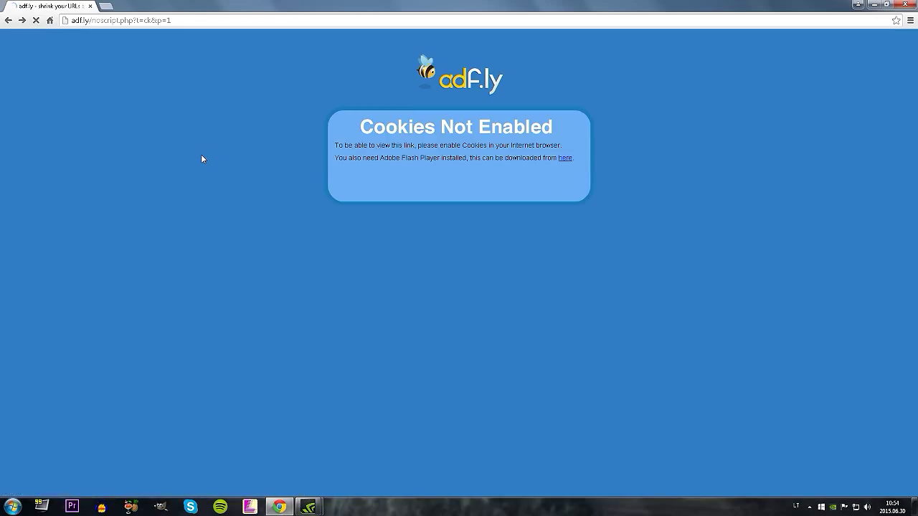
key("alt+Left")
left_click(404, 143)
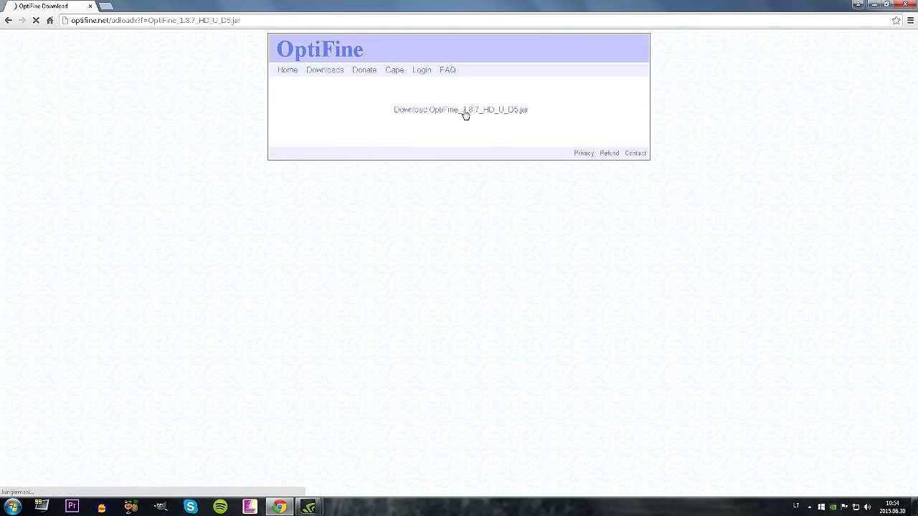
left_click(465, 113)
left_click(156, 488)
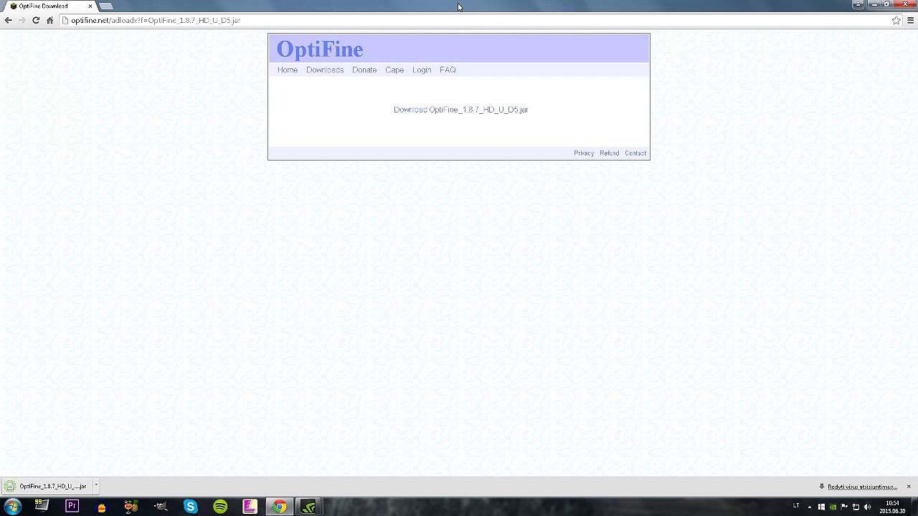
left_click(915, 6)
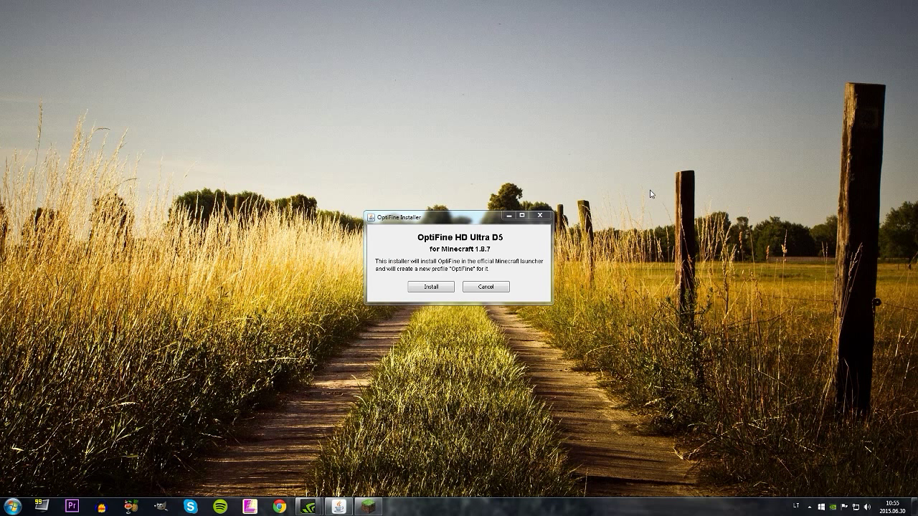
Install OptiFine HD U D5 for Minecraft 1.8.7, confirm the success message, and refresh the desktop
left_click(463, 229)
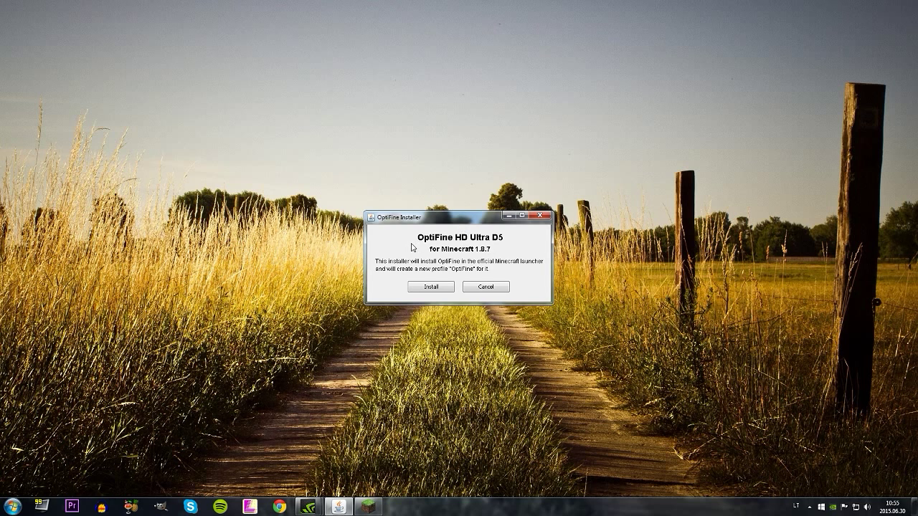
left_click(433, 289)
left_click(461, 266)
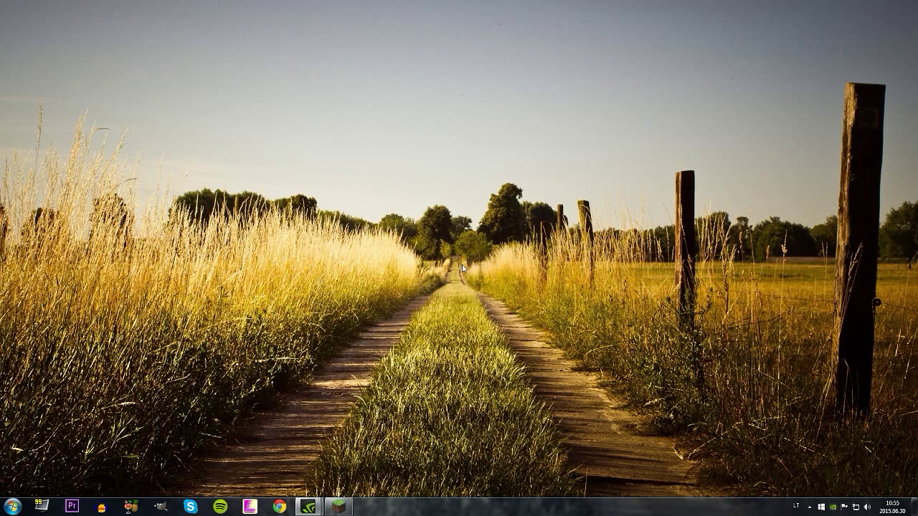
right_click(405, 135)
left_click(431, 159)
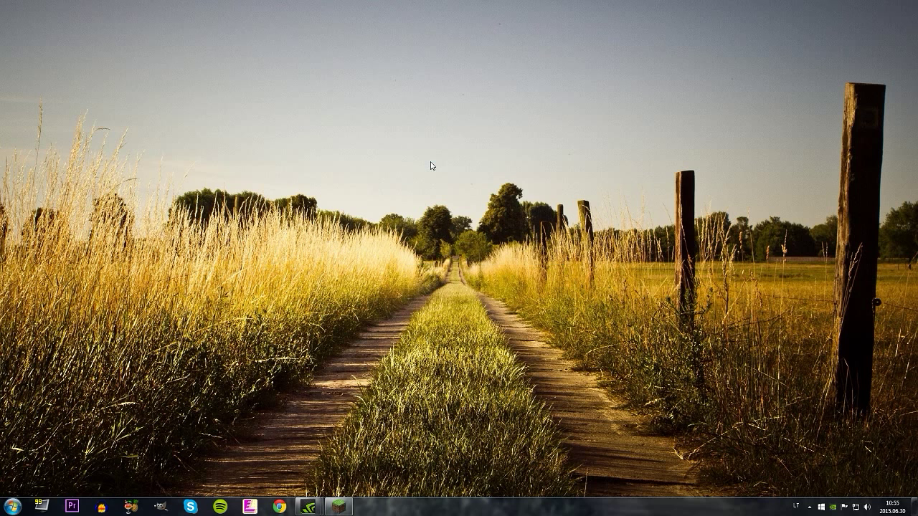
In the Minecraft Launcher, review the saved profiles and select 1.8.7 Optifine as the launch profile
left_click(339, 507)
left_click(337, 137)
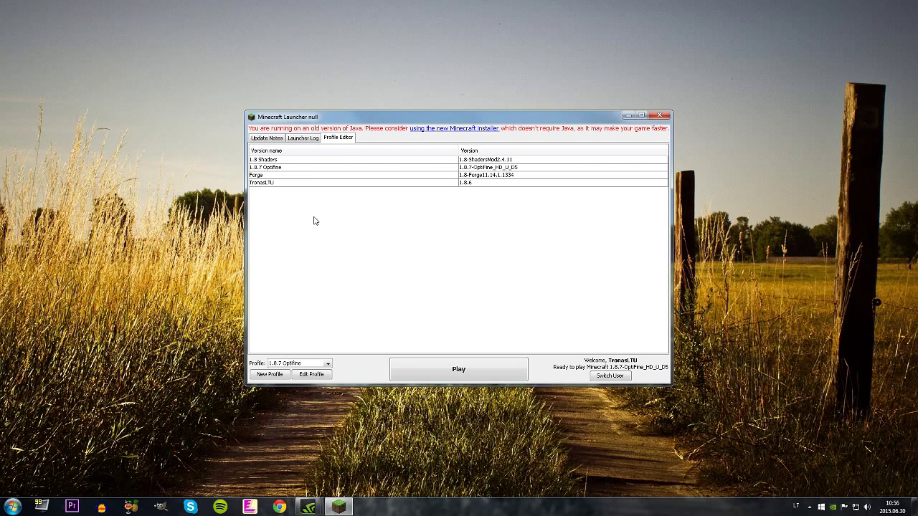
right_click(271, 168)
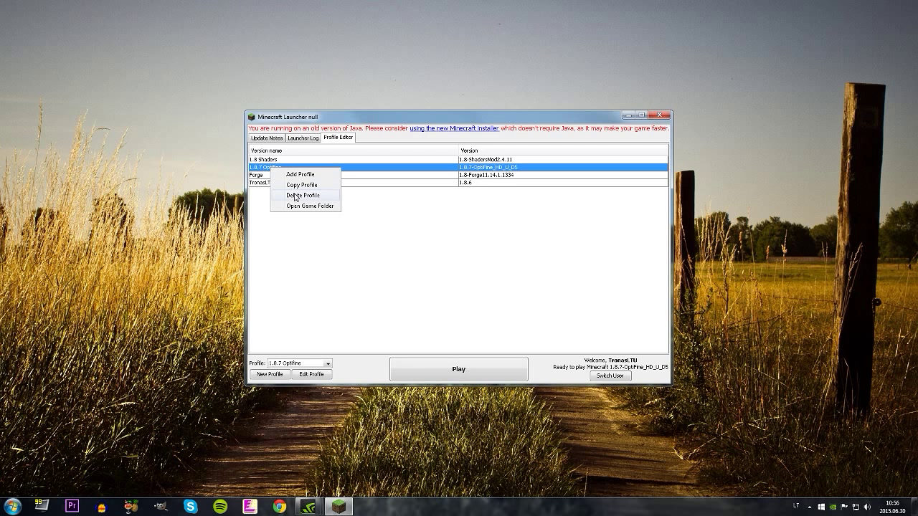
left_click(329, 254)
left_click(267, 137)
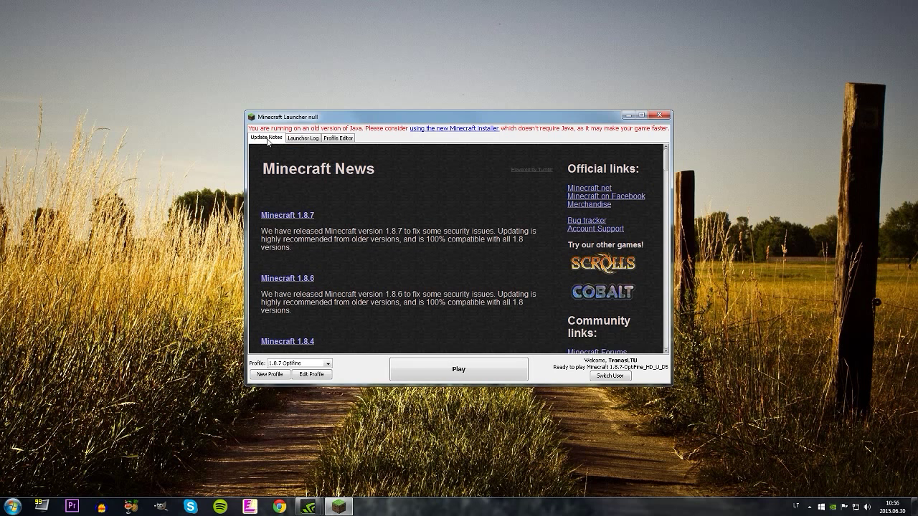
left_click(329, 367)
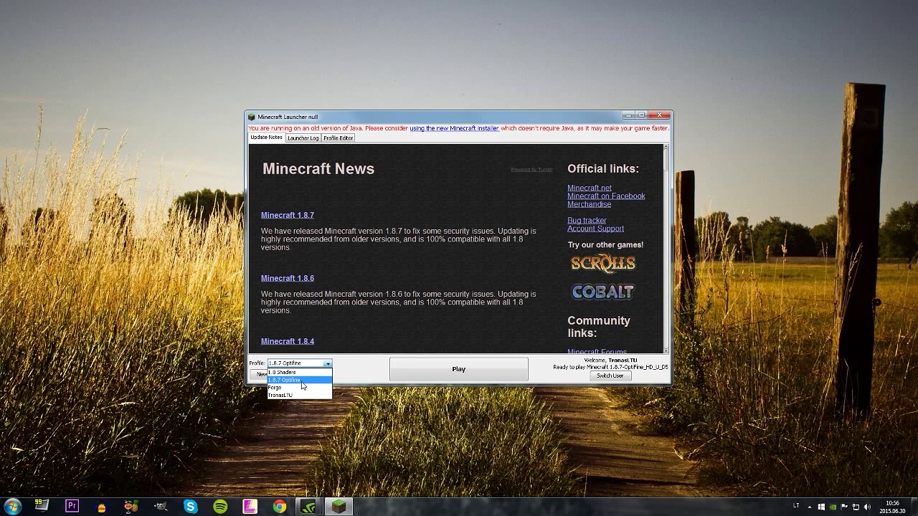
left_click(303, 381)
Edit the 1.8.7 Optifine profile and choose release 1.8.7-OptiFine_HD_U_D5 as its version
left_click(311, 375)
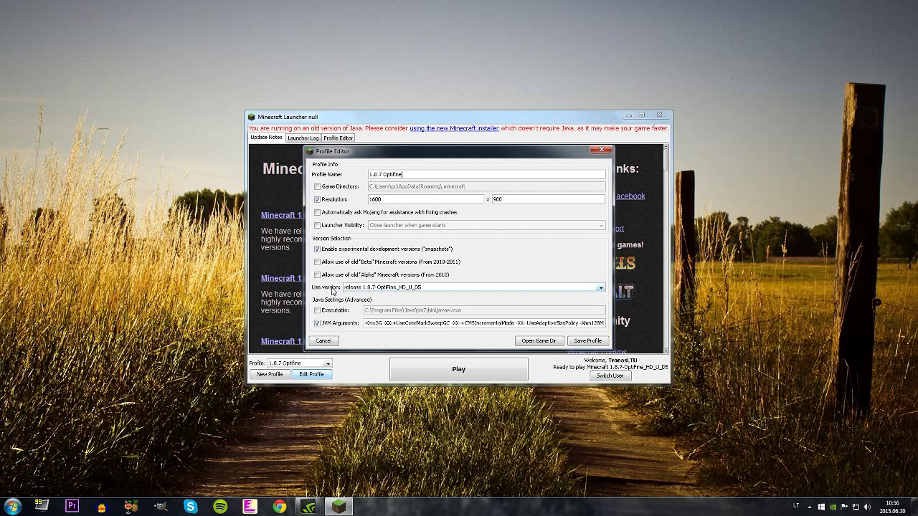
left_click(600, 287)
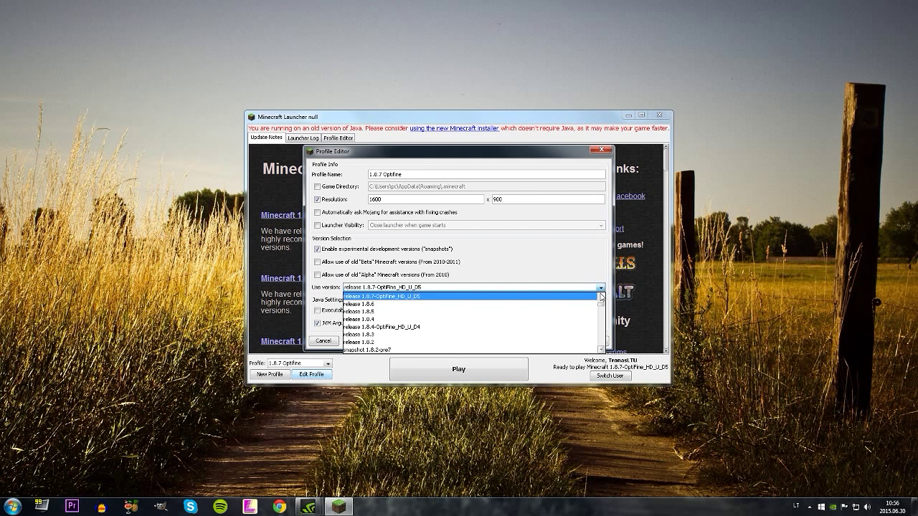
left_click(601, 296)
left_click(601, 296)
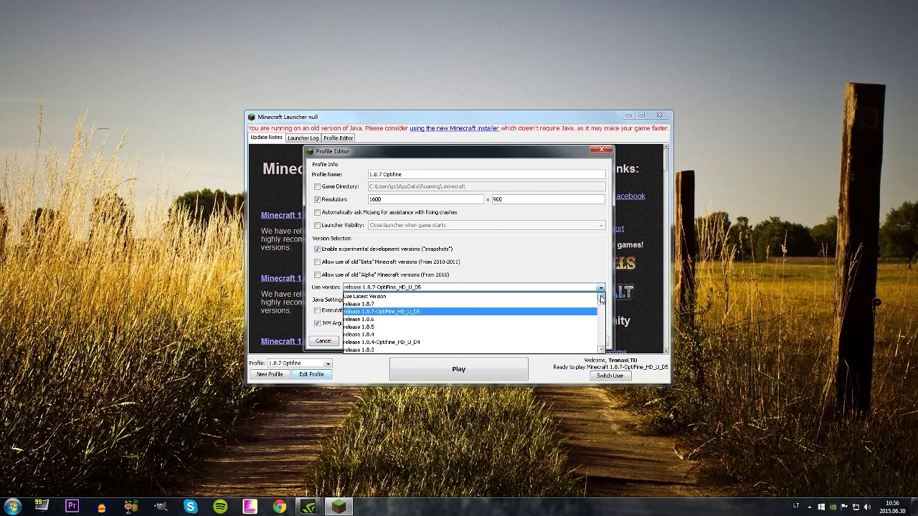
left_click(375, 311)
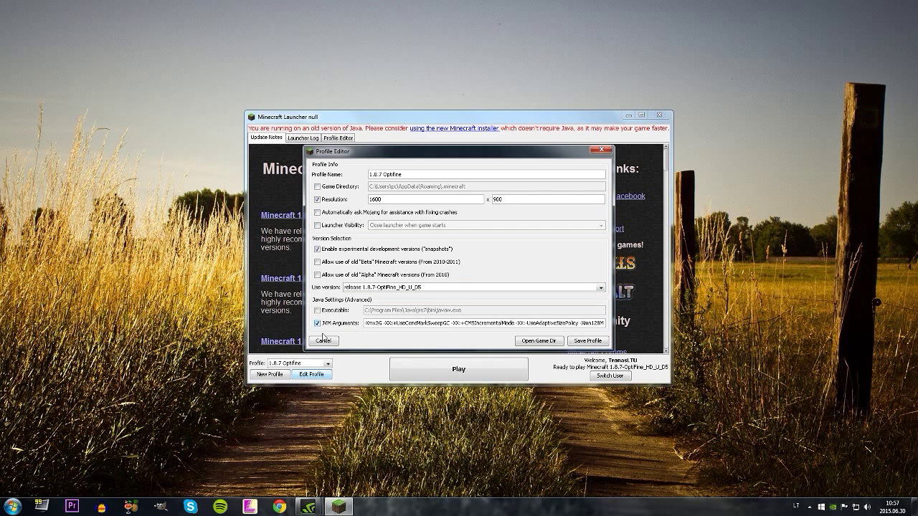
left_click(12, 508)
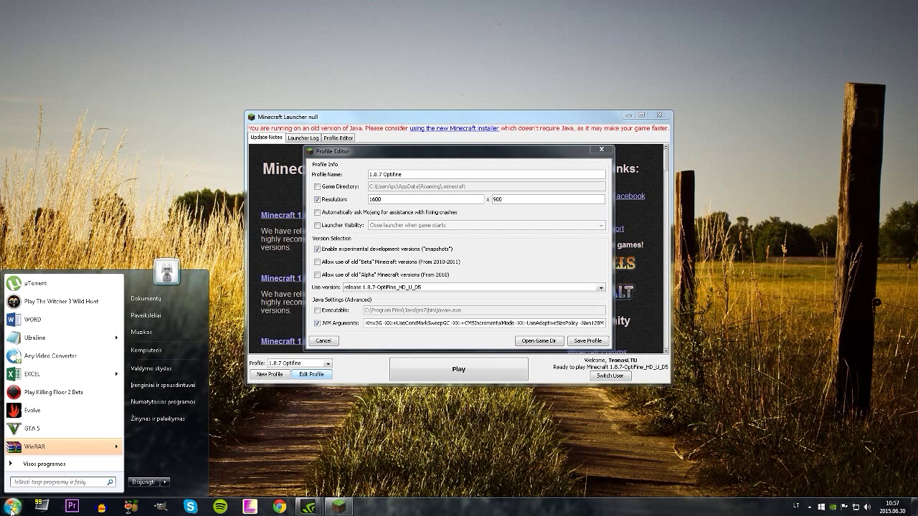
right_click(150, 351)
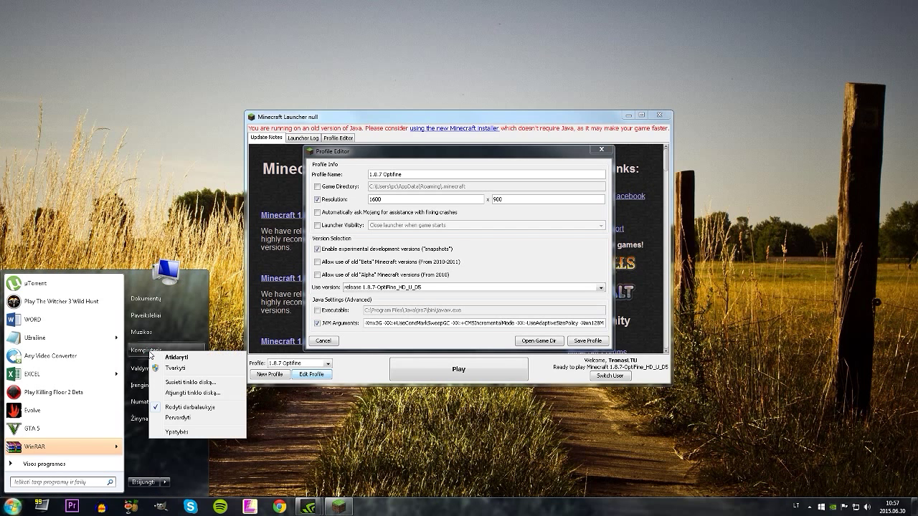
left_click(189, 433)
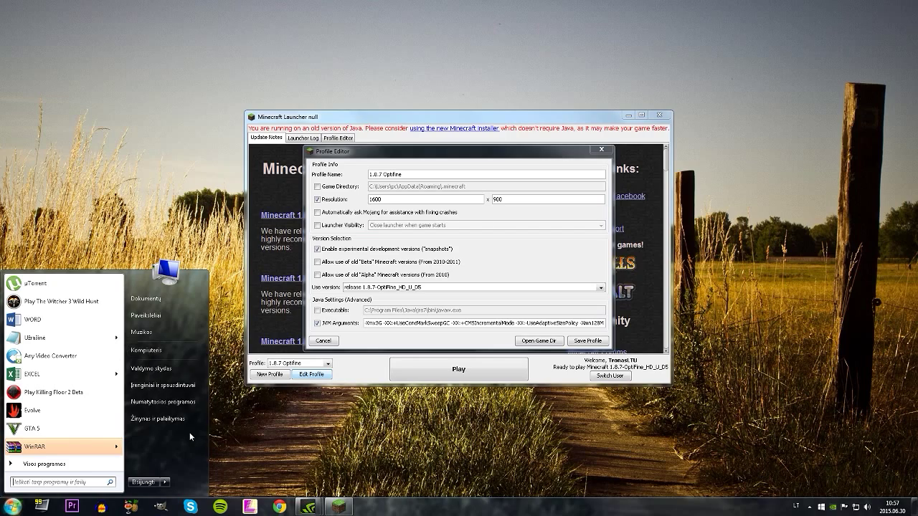
left_click_drag(517, 139, 579, 152)
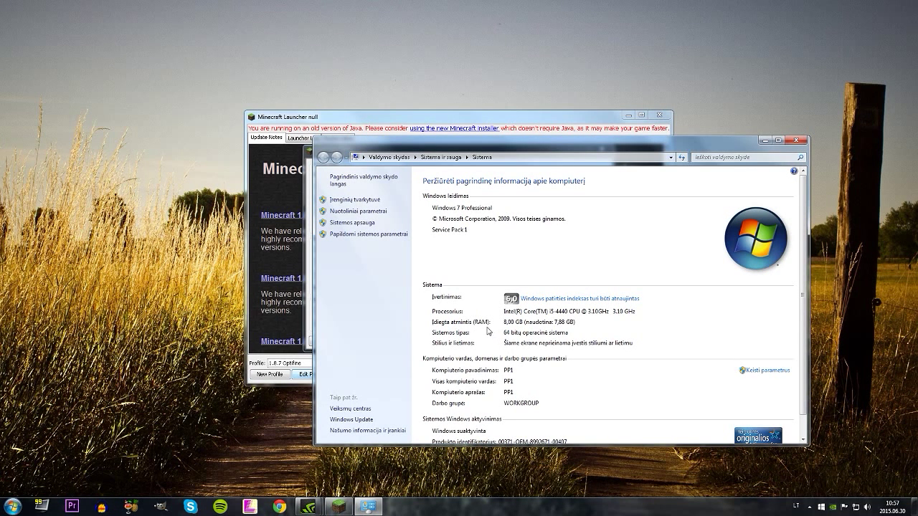
left_click(797, 140)
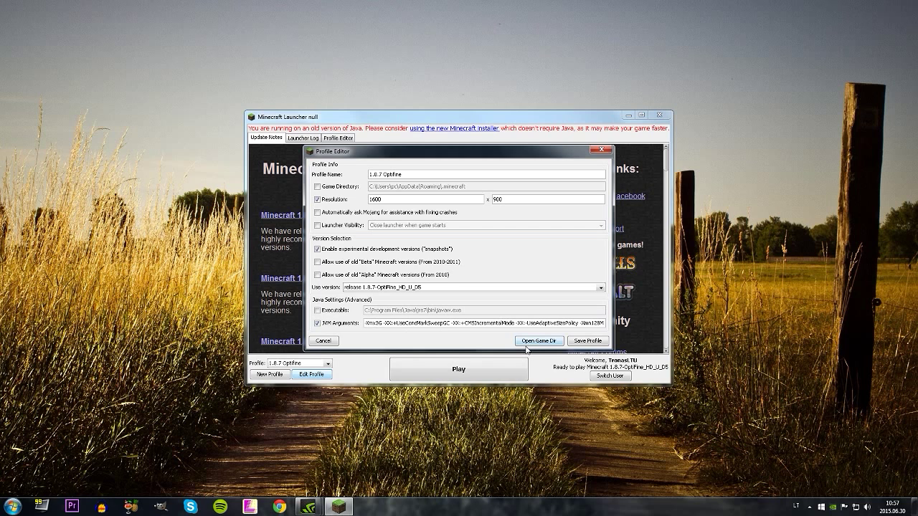
Change the JVM memory argument to 3G, save the 1.8.7 Optifine profile, and launch the game
key("BackSpace")
type("8")
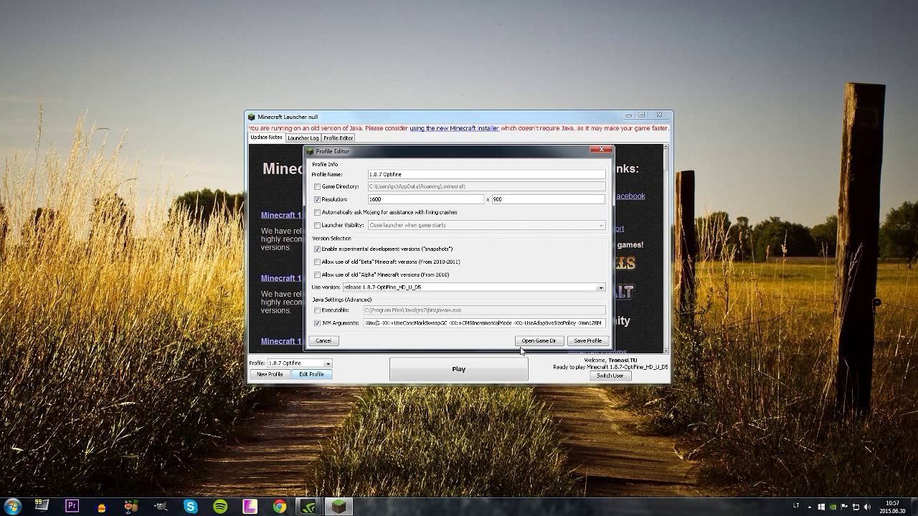
type("1")
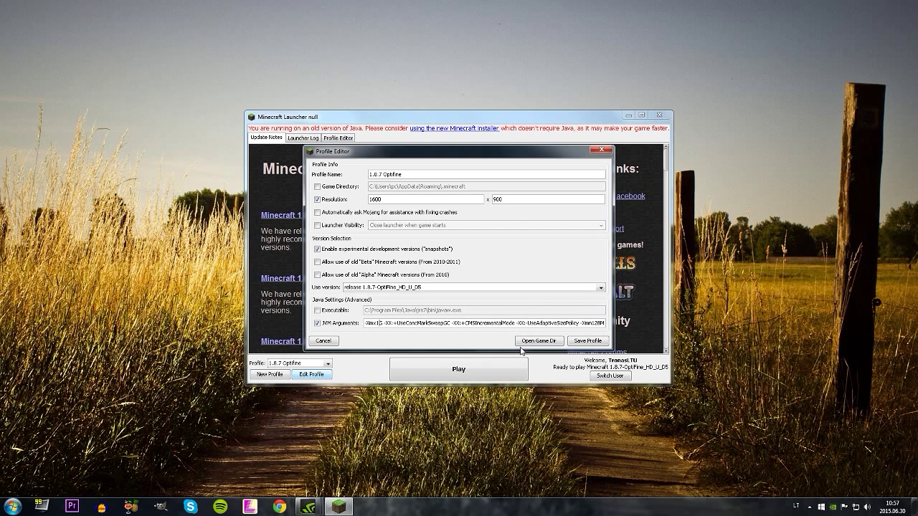
left_click(317, 323)
left_click(317, 323)
key("BackSpace")
type("3")
left_click(587, 341)
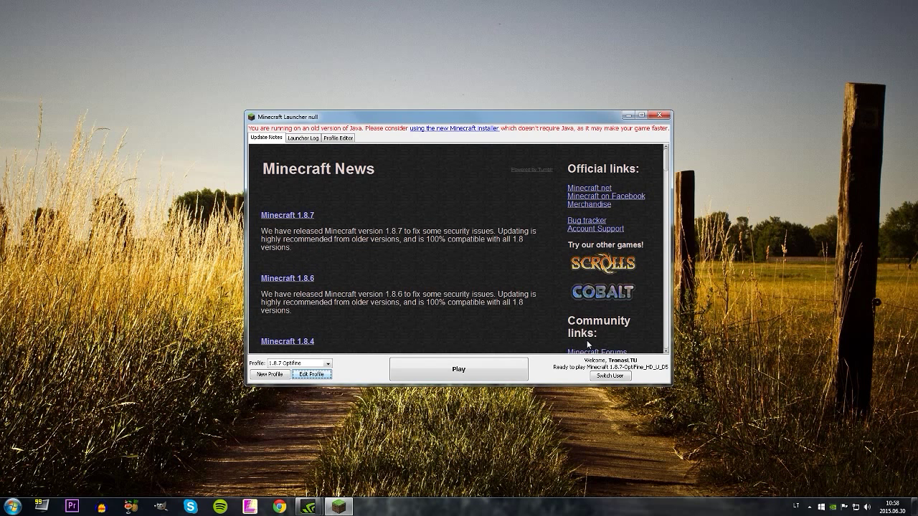
left_click(470, 381)
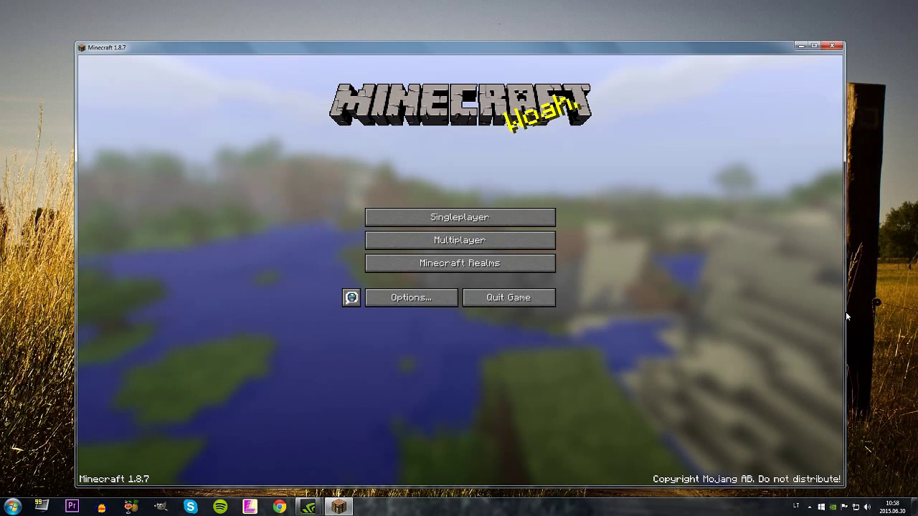
Open Options > Video Settings from the title screen, back out to the title, then reopen Video Settings
left_click(413, 302)
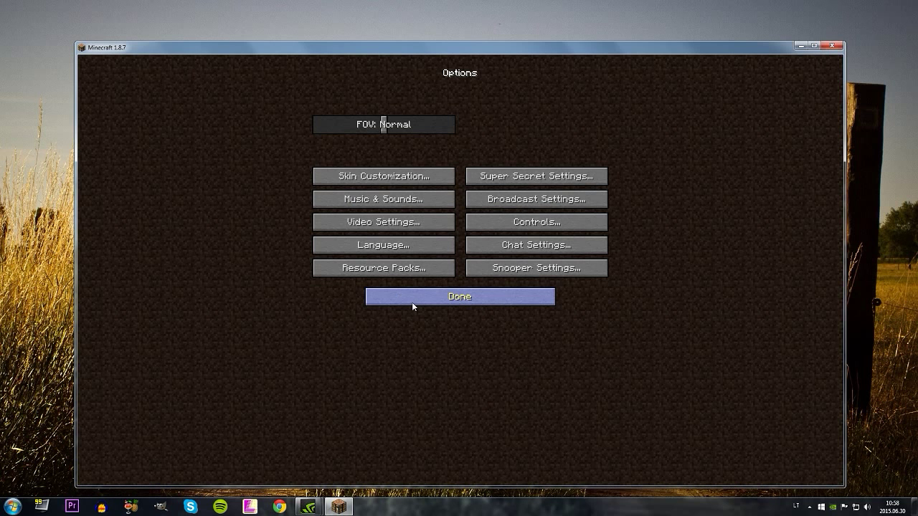
left_click(384, 225)
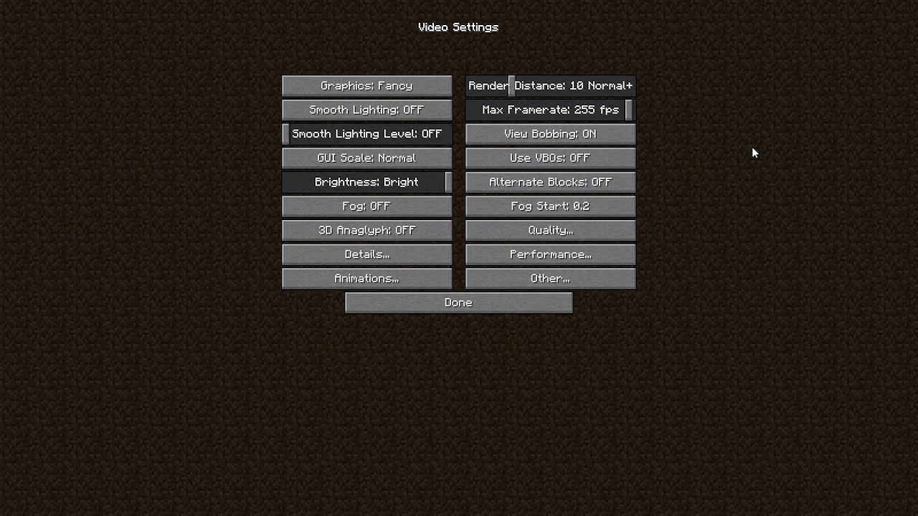
left_click(502, 302)
left_click(484, 294)
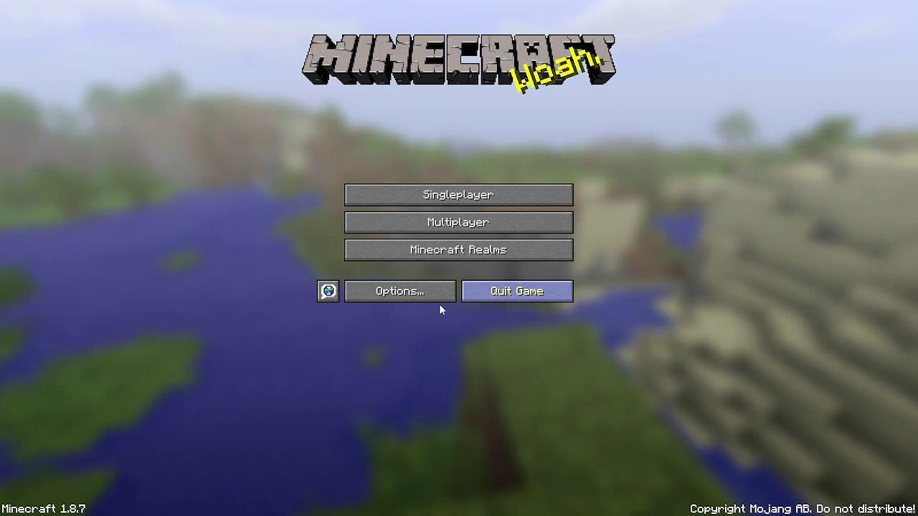
left_click(402, 294)
left_click(368, 202)
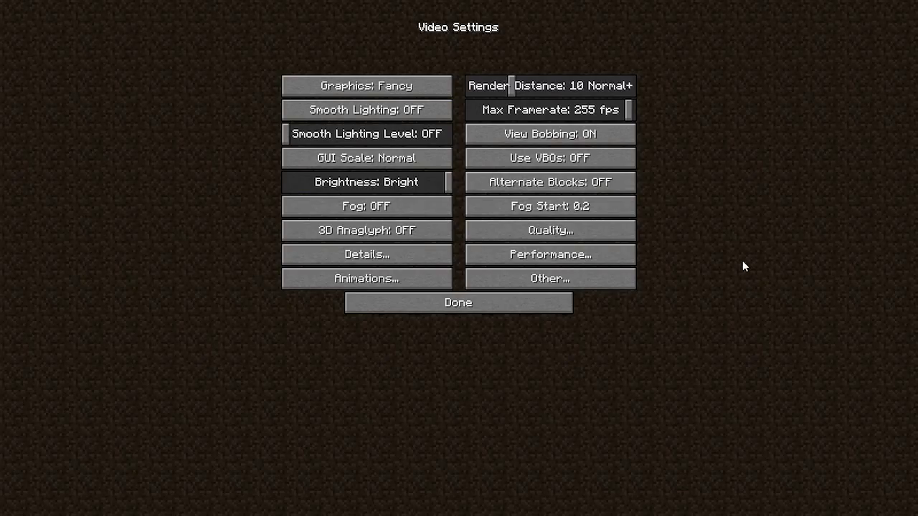
Set Graphics Fast, Render Distance 2 Tiny, Max Framerate Unlimited, View Bobbing OFF, leaving Use VBOs OFF
left_click(393, 87)
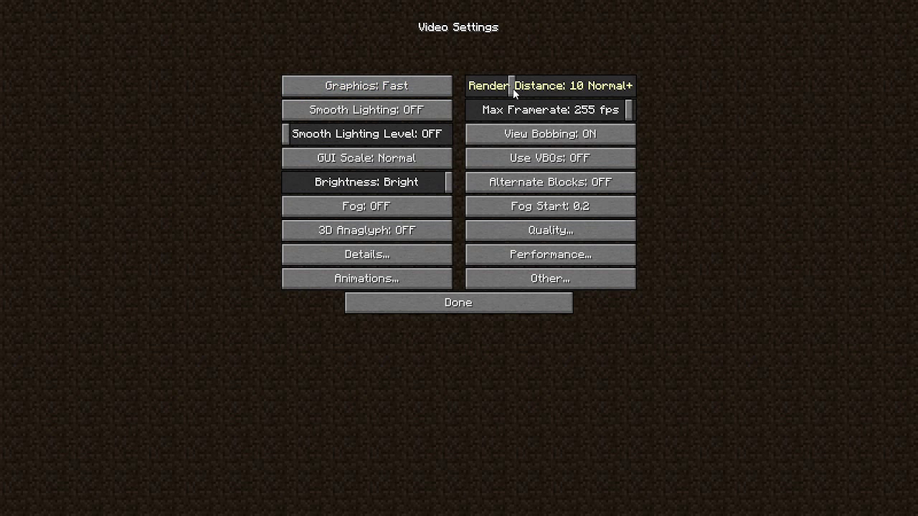
left_click_drag(512, 89, 386, 88)
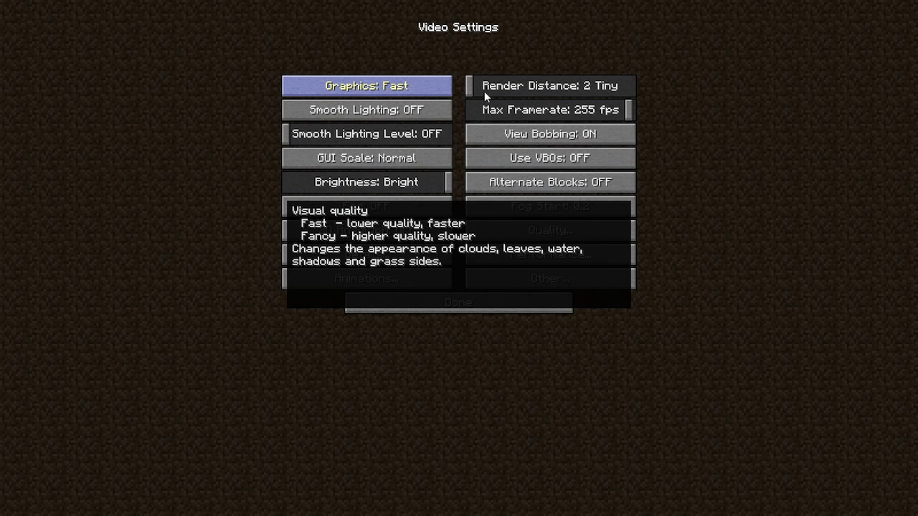
left_click_drag(628, 110, 641, 113)
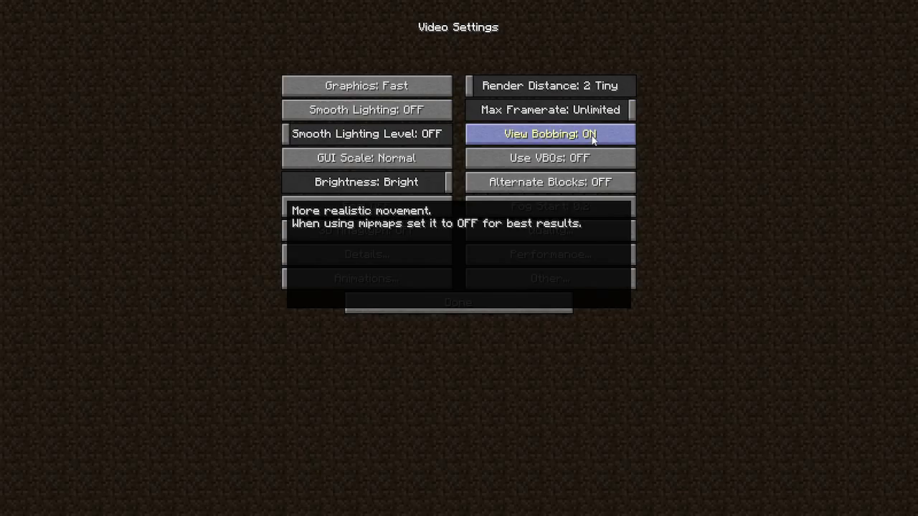
left_click(592, 140)
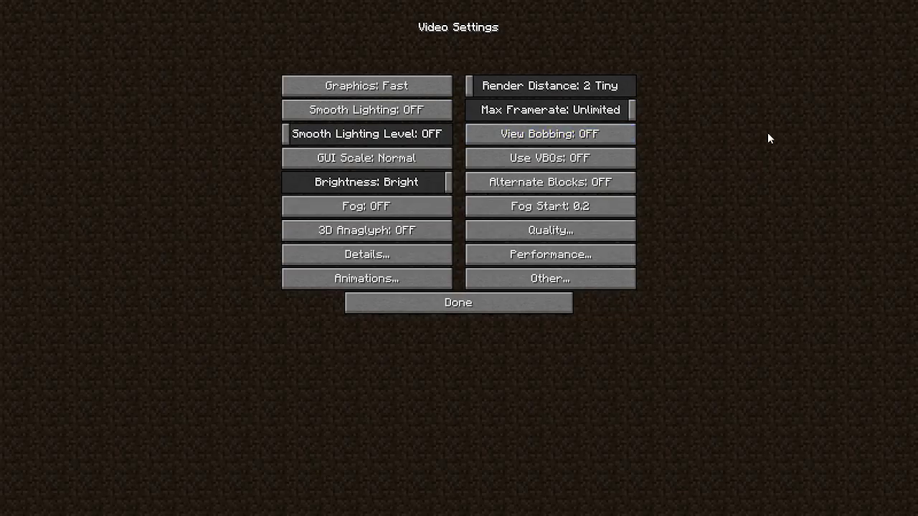
left_click(590, 157)
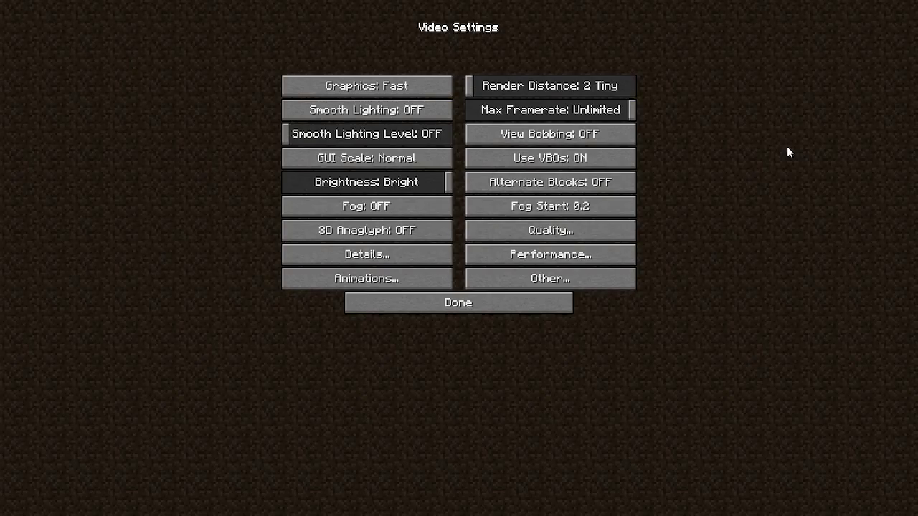
left_click(592, 156)
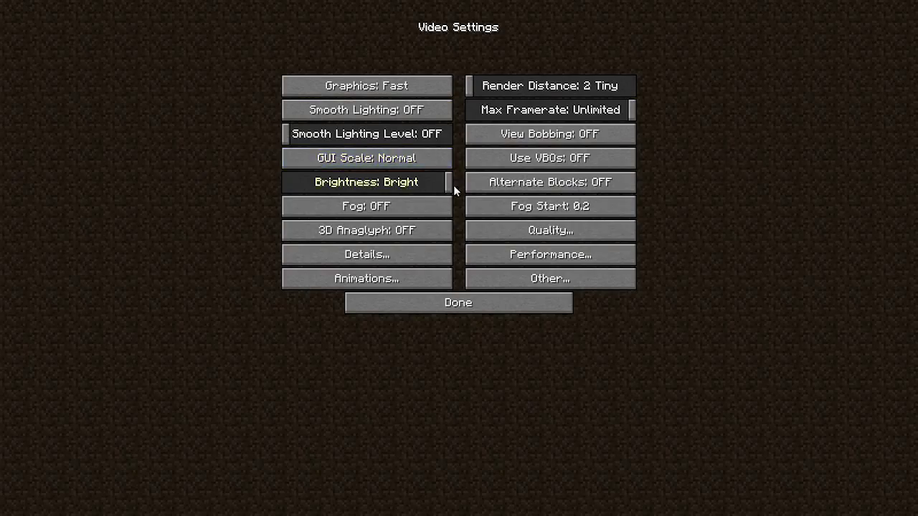
mouse_move(446, 186)
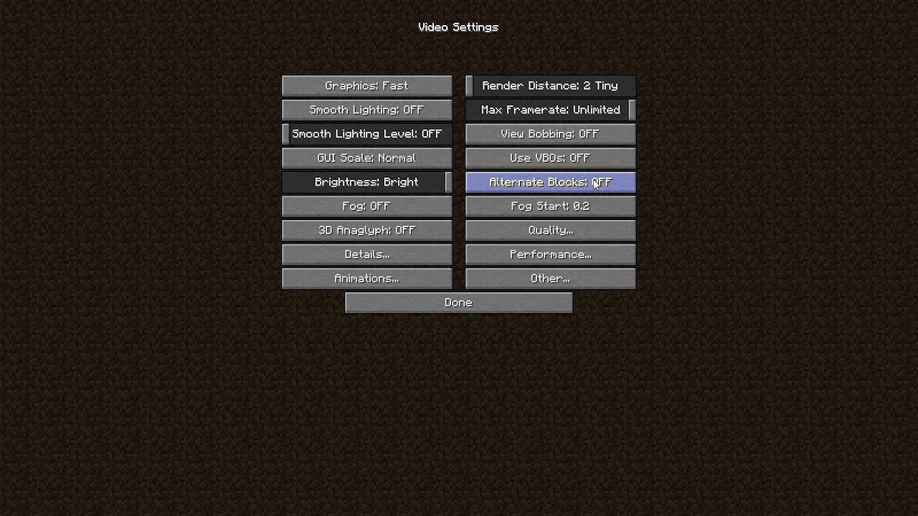
mouse_move(594, 184)
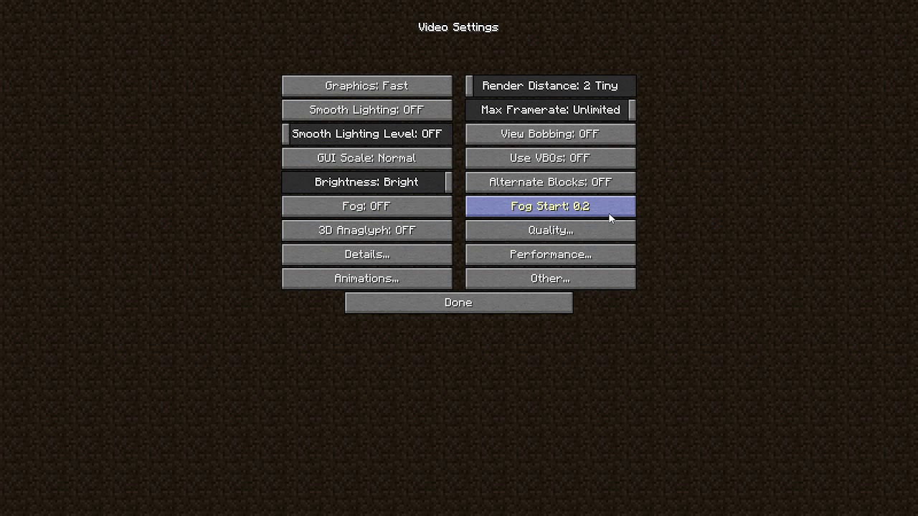
In Detail Settings, set Trees to Fast and turn off Sky, Stars, Sun & Moon and Show Capes
left_click(558, 230)
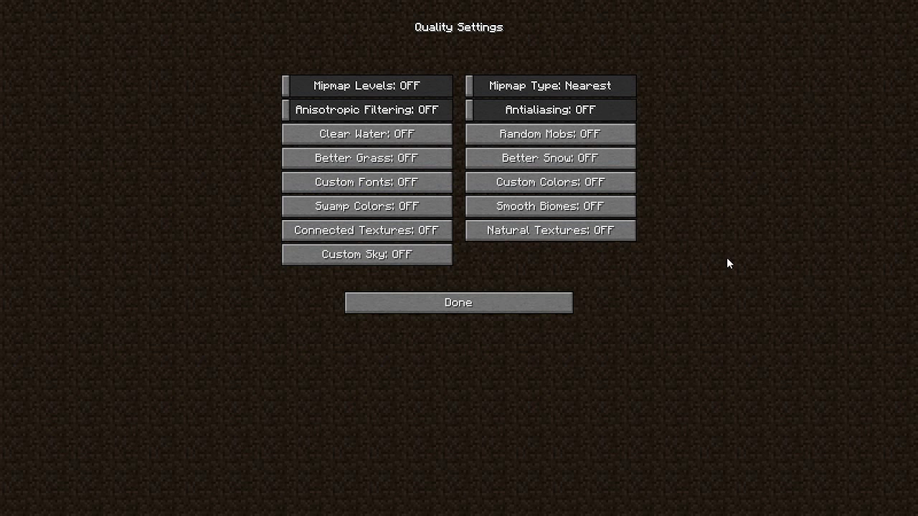
left_click(497, 298)
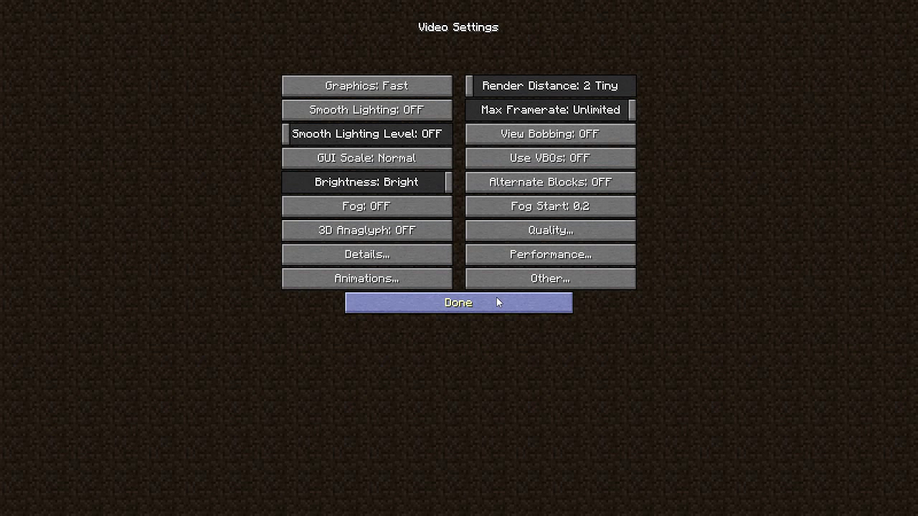
left_click(396, 257)
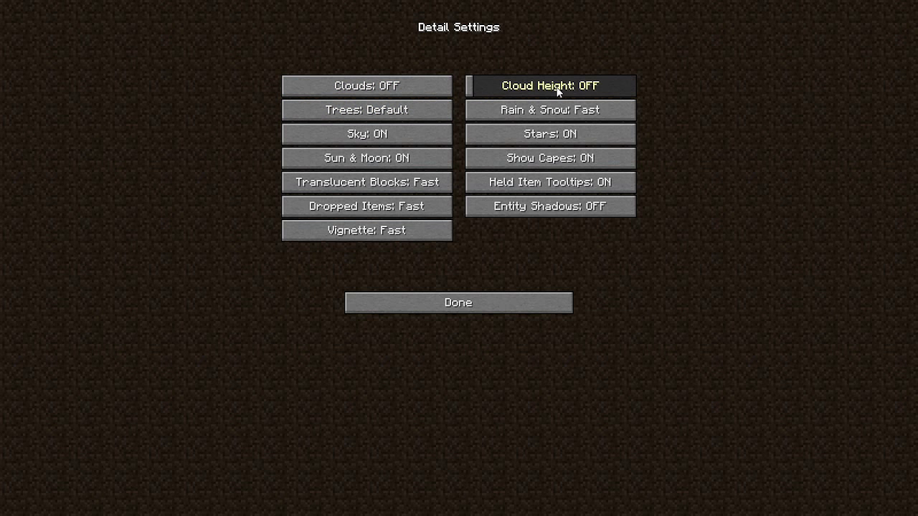
mouse_move(558, 90)
left_click(408, 110)
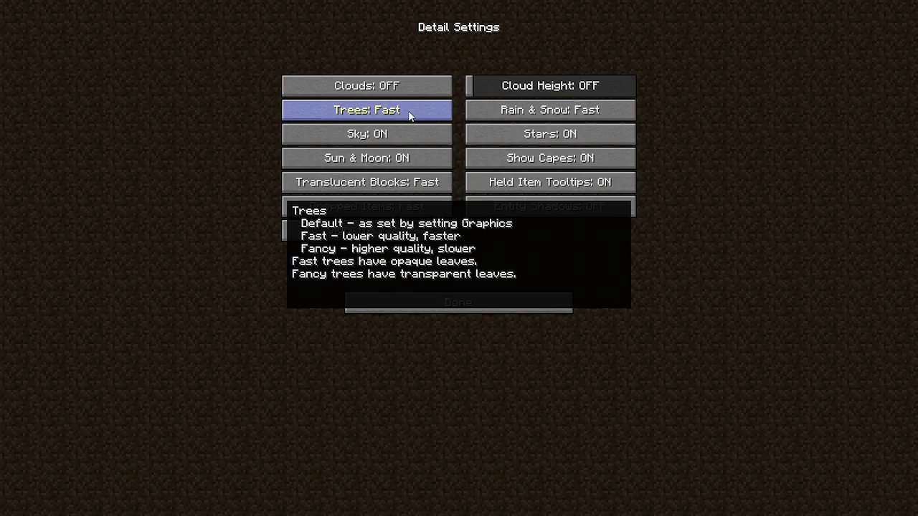
mouse_move(563, 115)
left_click(393, 142)
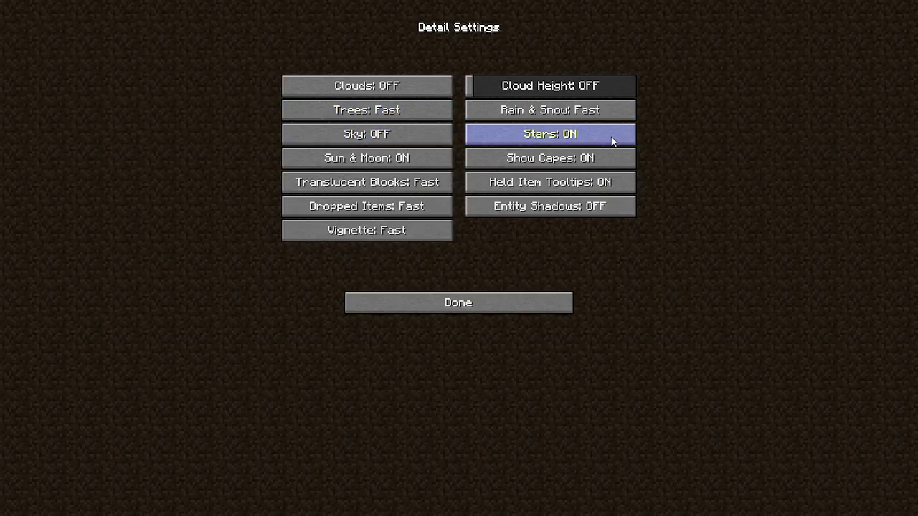
left_click(612, 141)
left_click(396, 167)
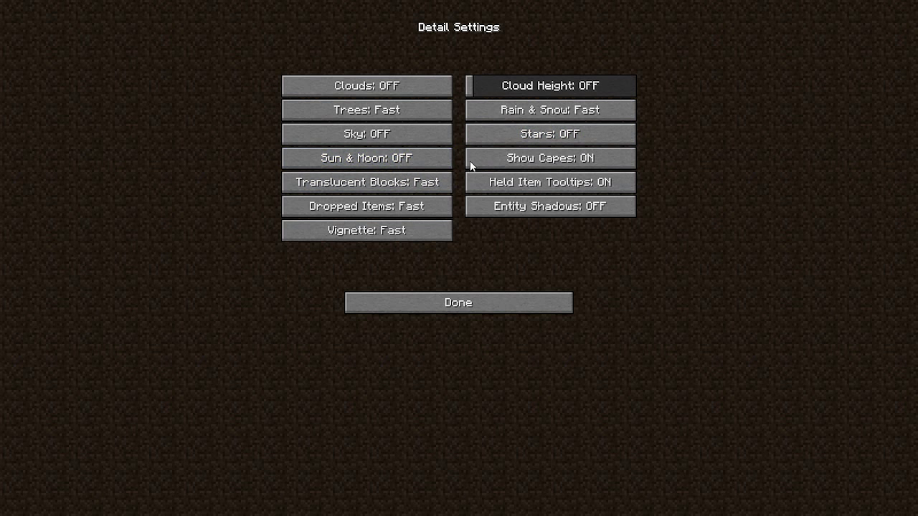
left_click(526, 167)
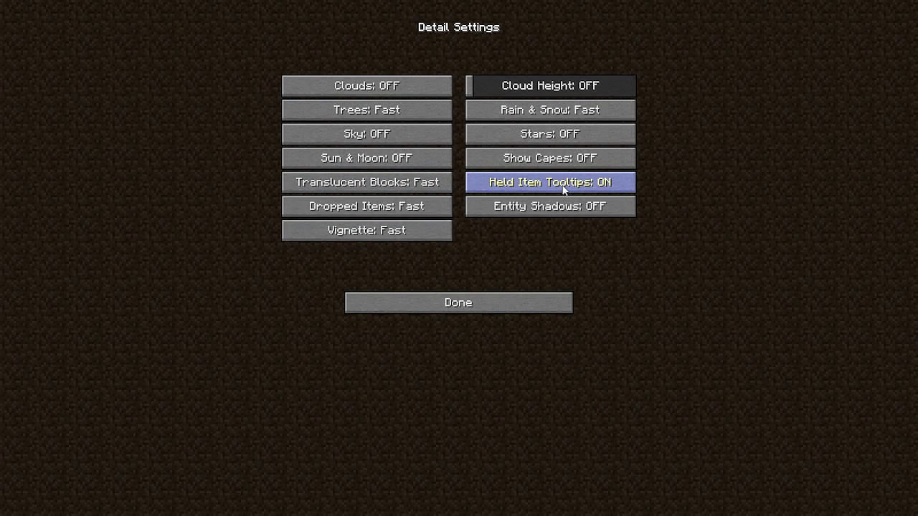
Leave Detail Settings and bring up the Animation Settings screen
mouse_move(561, 190)
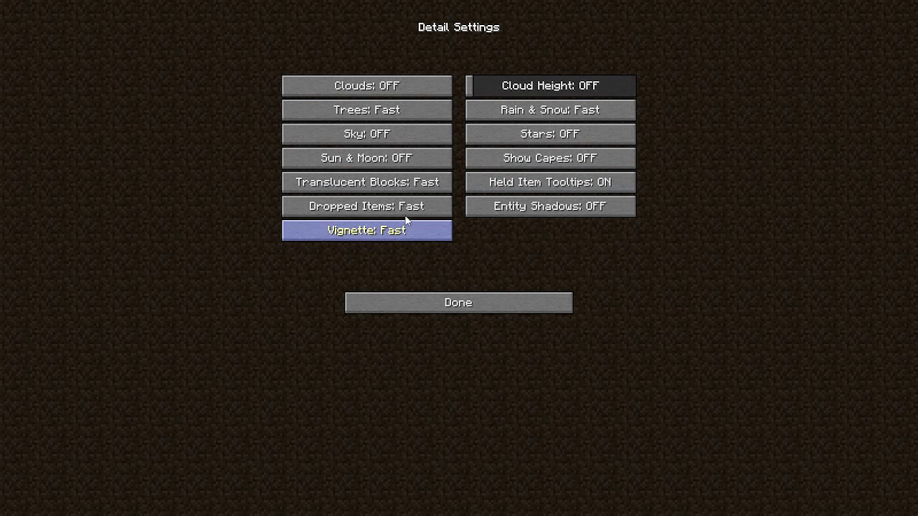
mouse_move(409, 215)
mouse_move(412, 231)
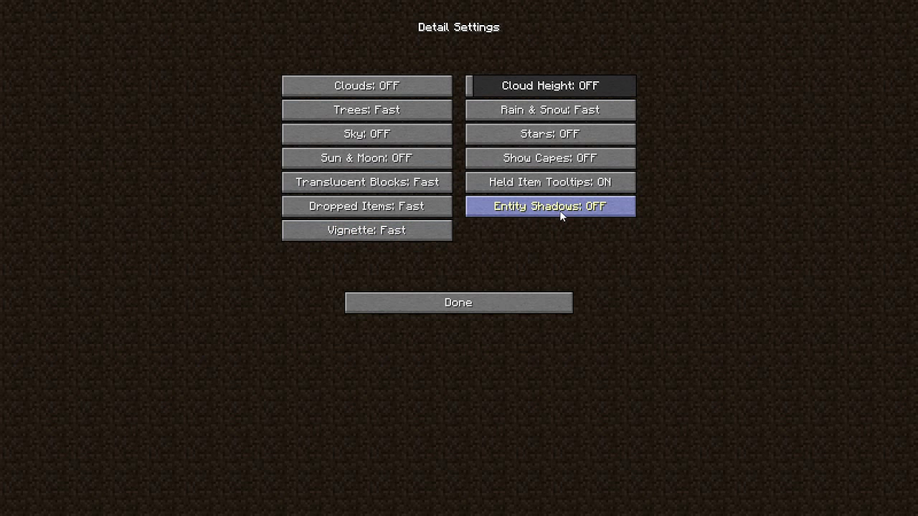
left_click(511, 302)
left_click(392, 285)
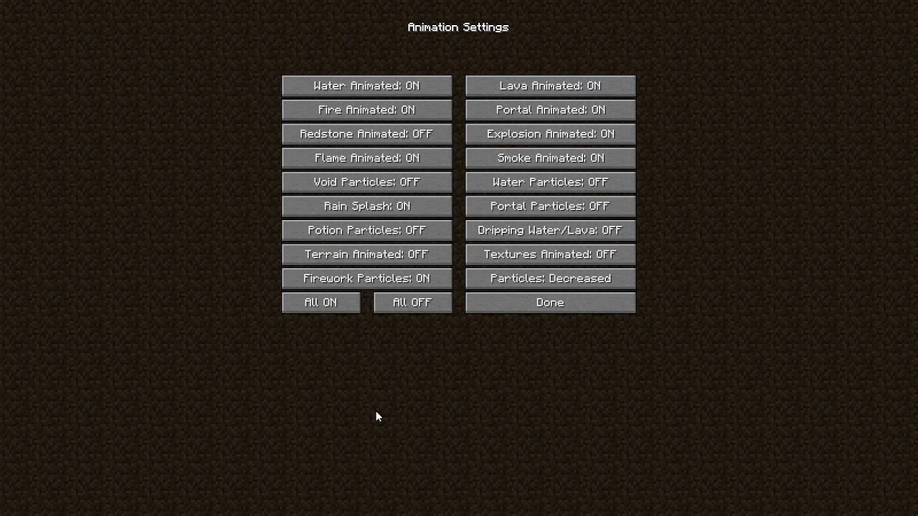
Turn all animations and particles OFF, then set Weather OFF in Other Settings
left_click(408, 305)
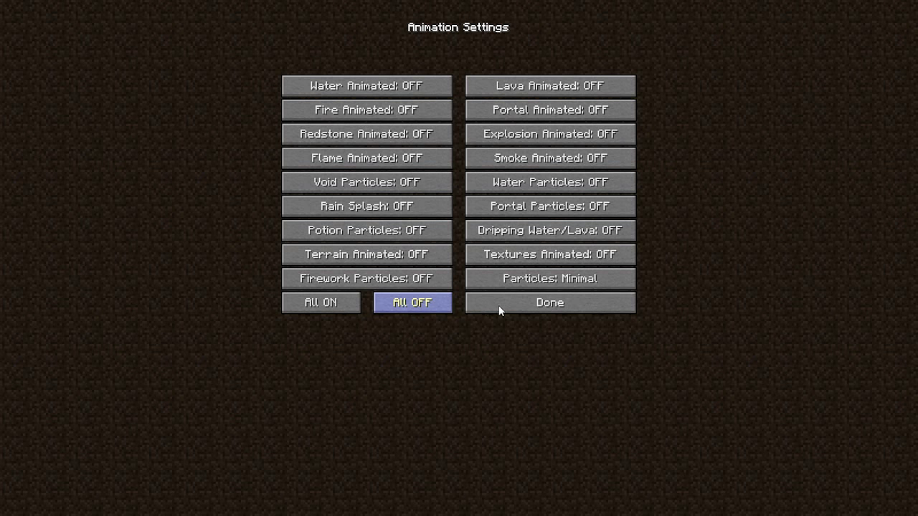
left_click(534, 310)
left_click(559, 285)
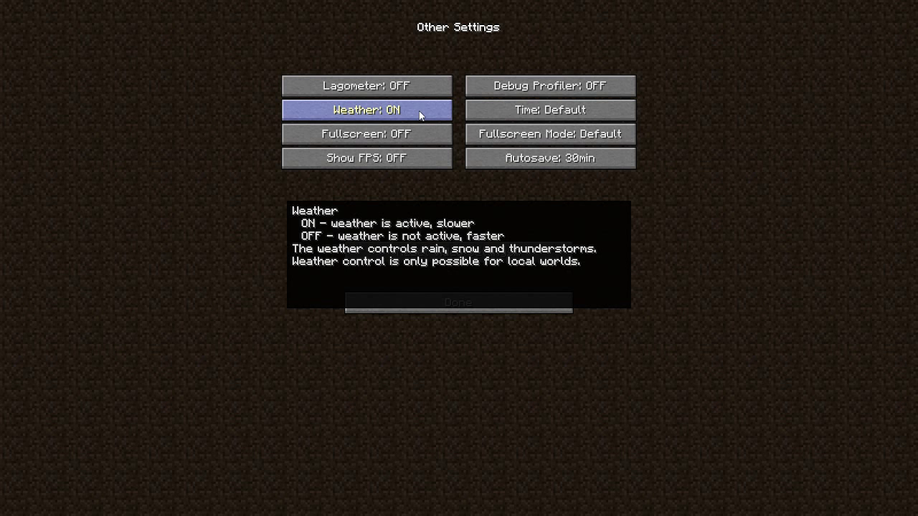
left_click(421, 115)
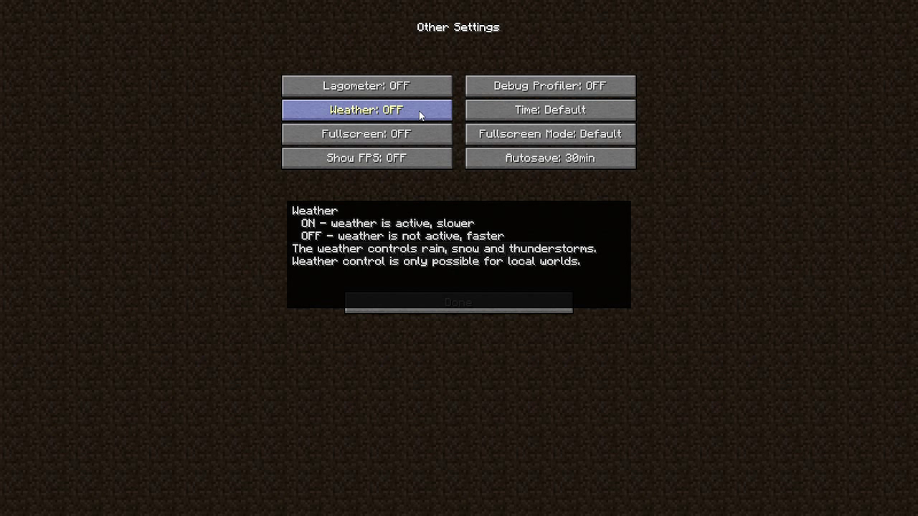
Cycle Autosave through its values back to 30min and return to Video Settings
mouse_move(425, 136)
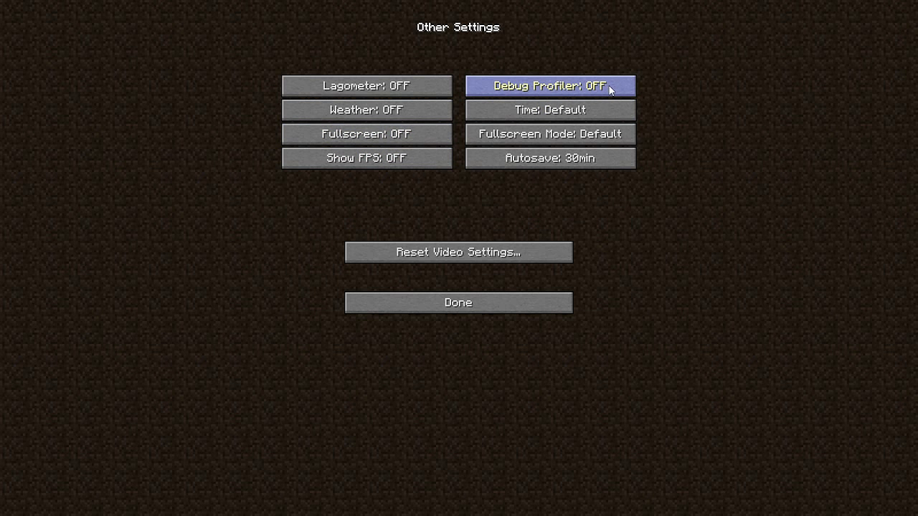
mouse_move(580, 115)
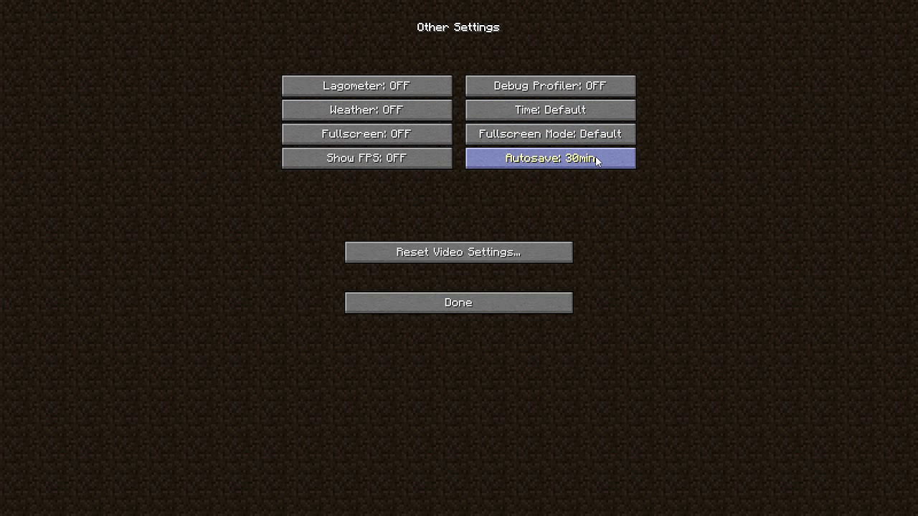
mouse_move(595, 156)
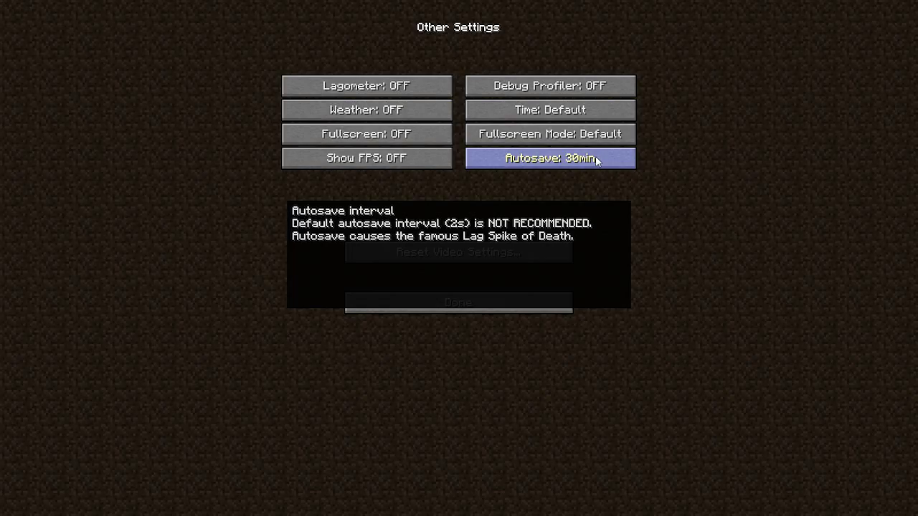
left_click(596, 159)
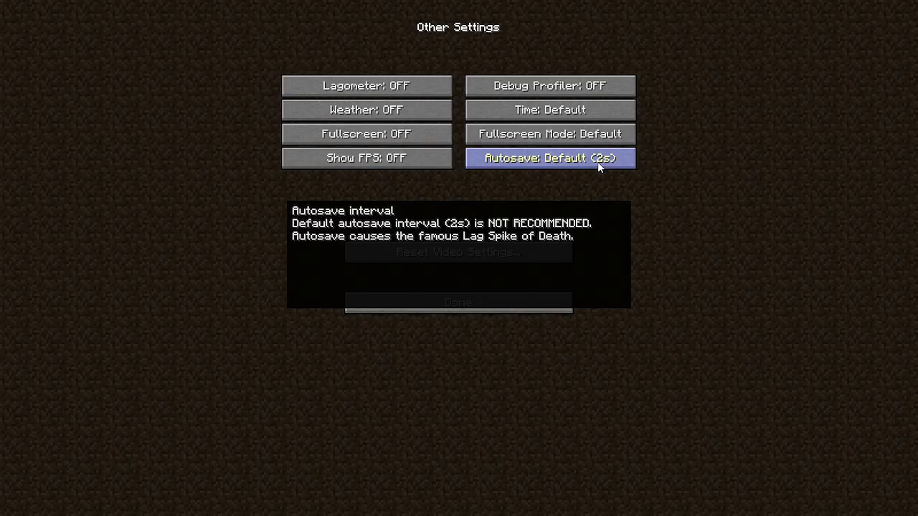
left_click(597, 162)
left_click(597, 162)
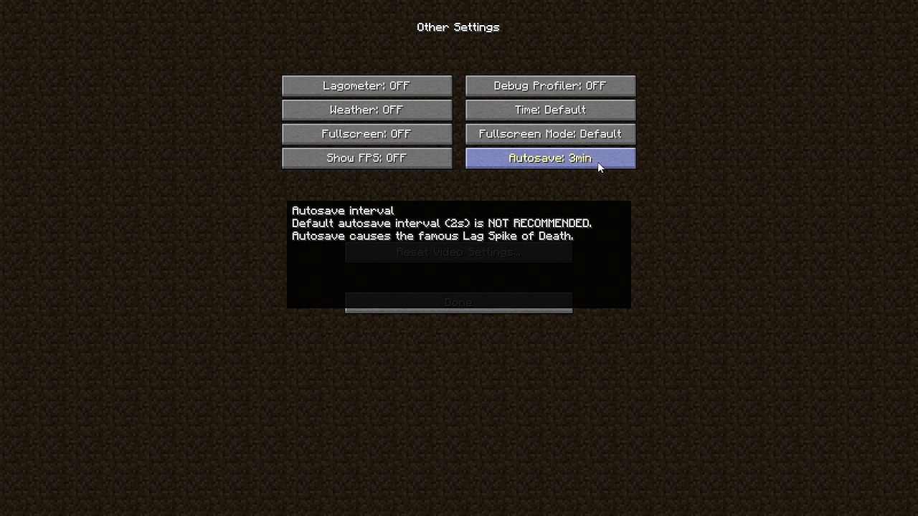
left_click(597, 161)
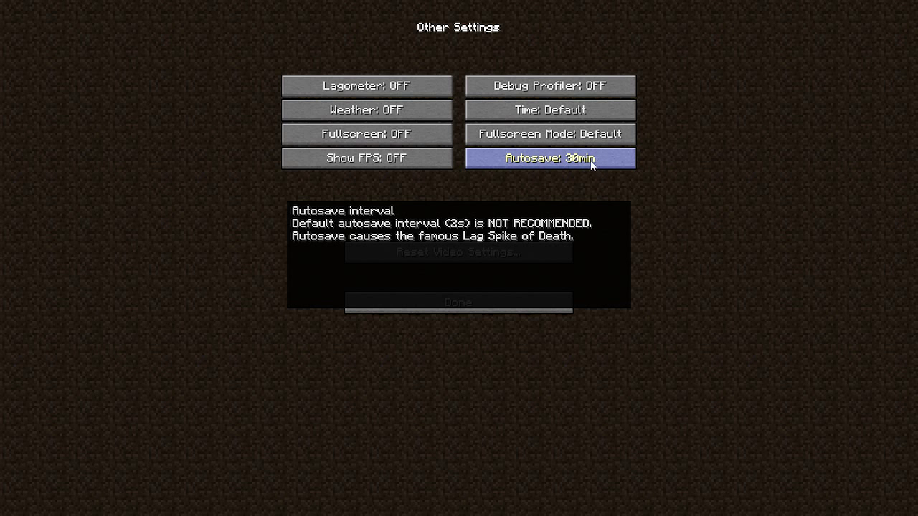
left_click(500, 309)
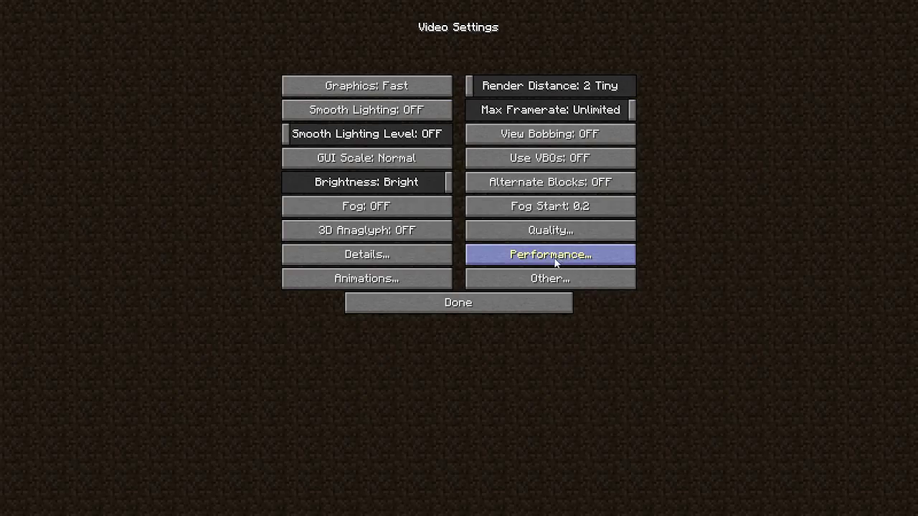
In Performance settings, switch Smooth FPS ON and Lazy Chunk Loading OFF, then return to Video Settings
left_click(556, 262)
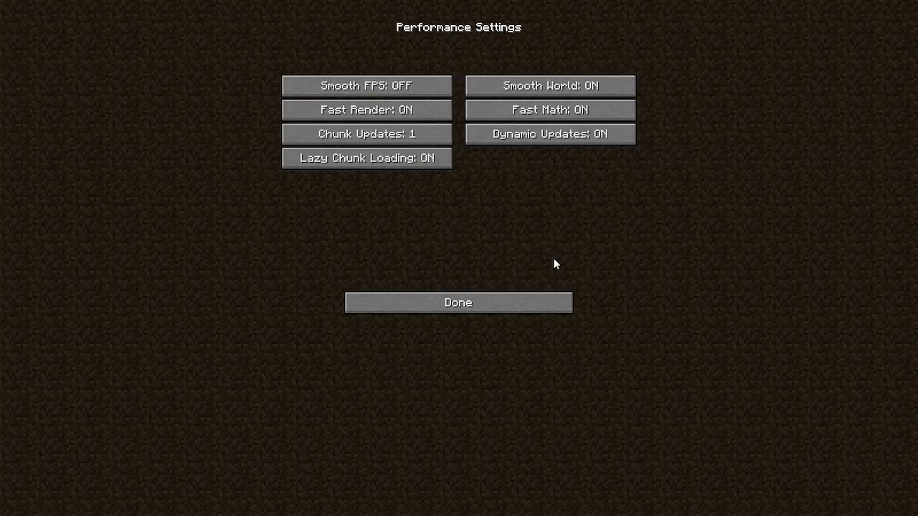
left_click(411, 86)
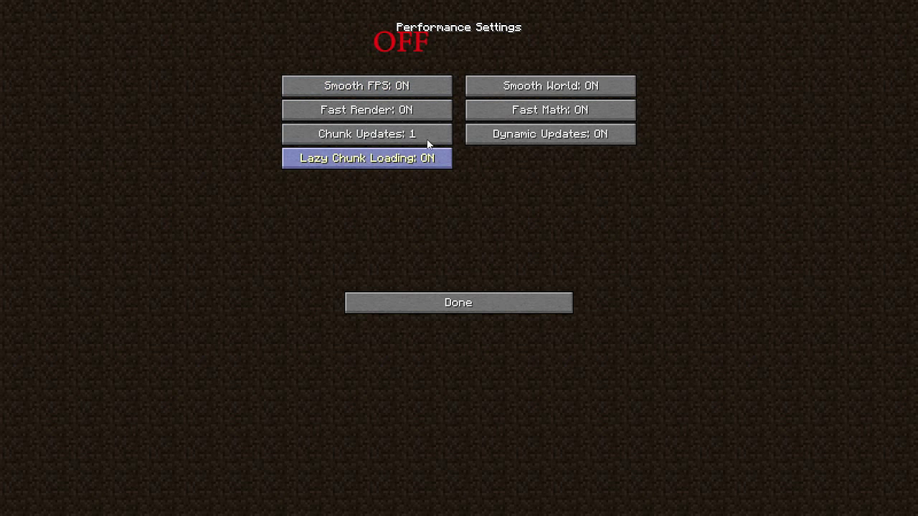
mouse_move(420, 112)
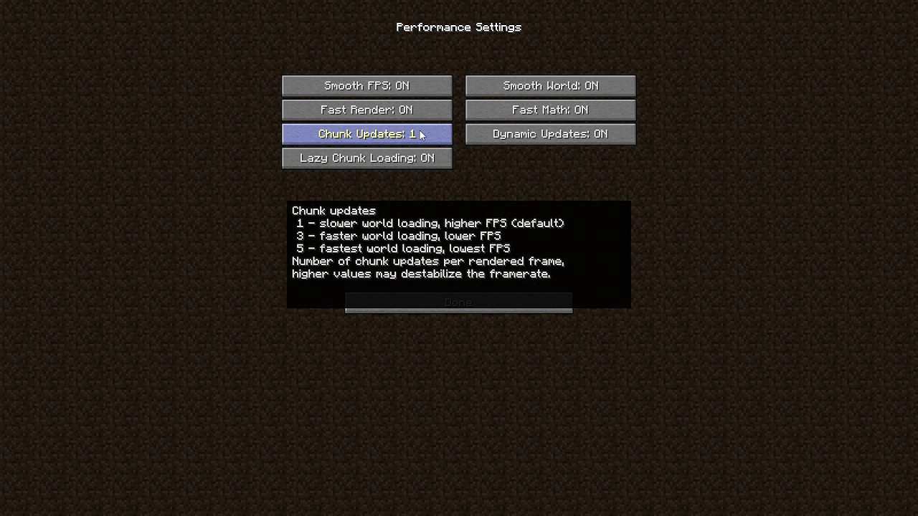
mouse_move(437, 158)
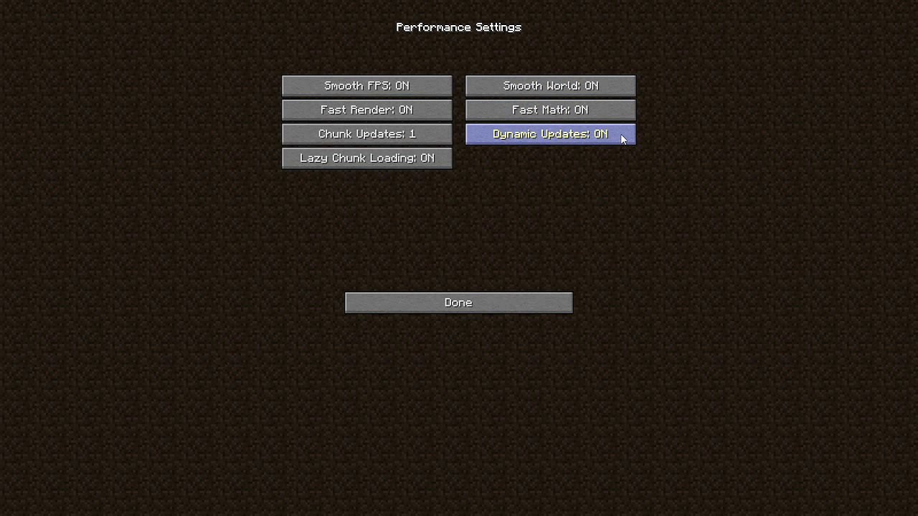
mouse_move(616, 139)
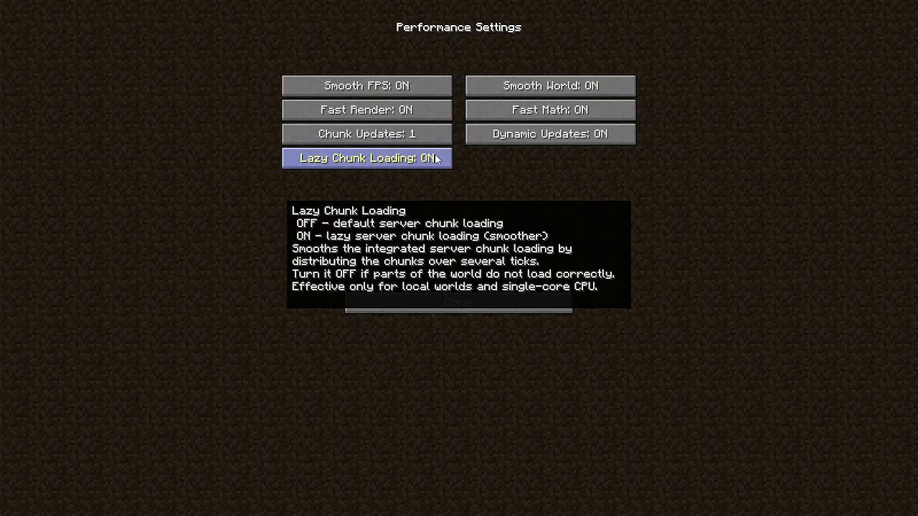
left_click(436, 159)
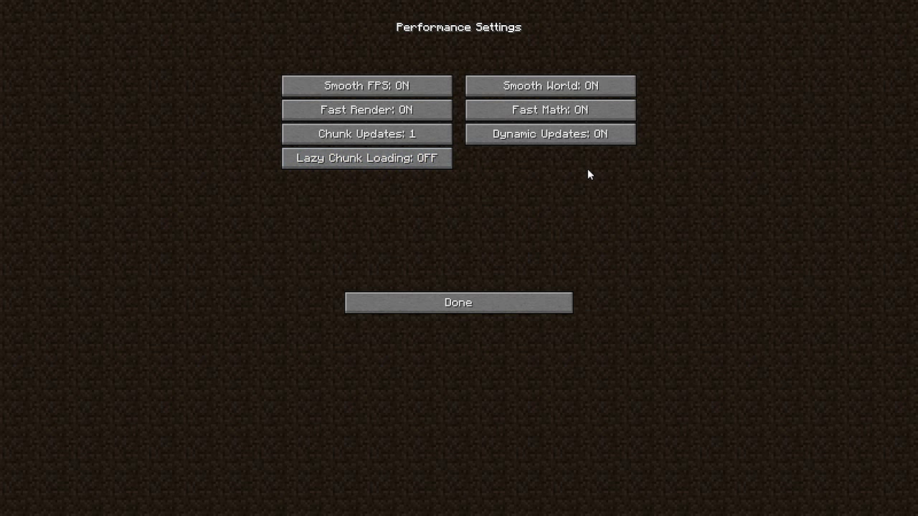
left_click(473, 302)
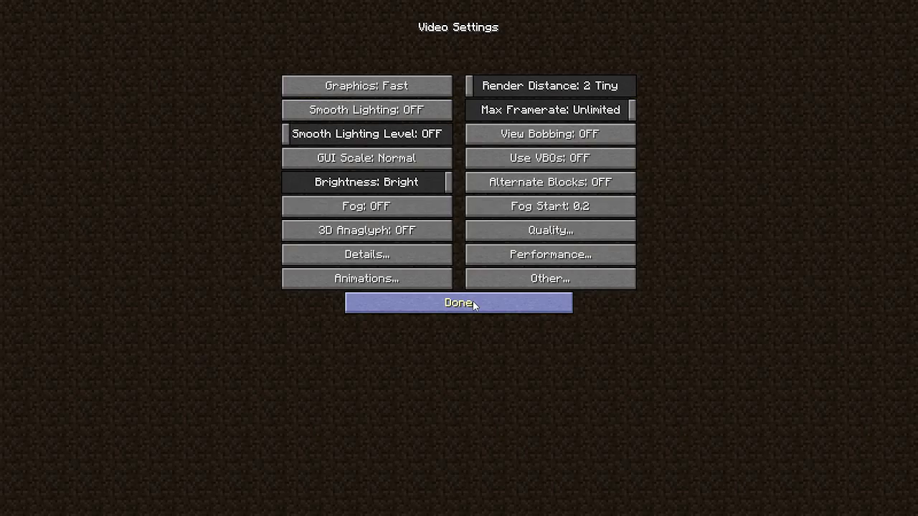
Close the video settings and walk south from the ledge, past the dead bush, to the pumpkin floor
left_click(474, 303)
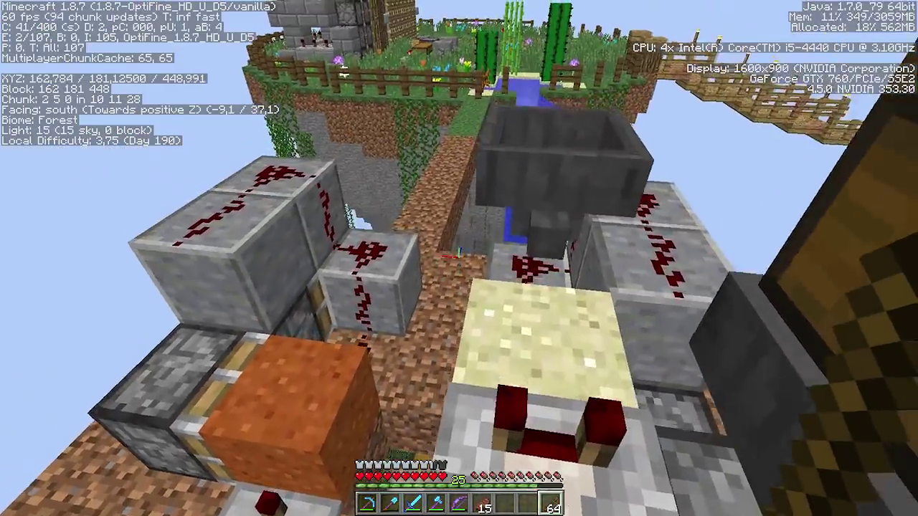
key("w")
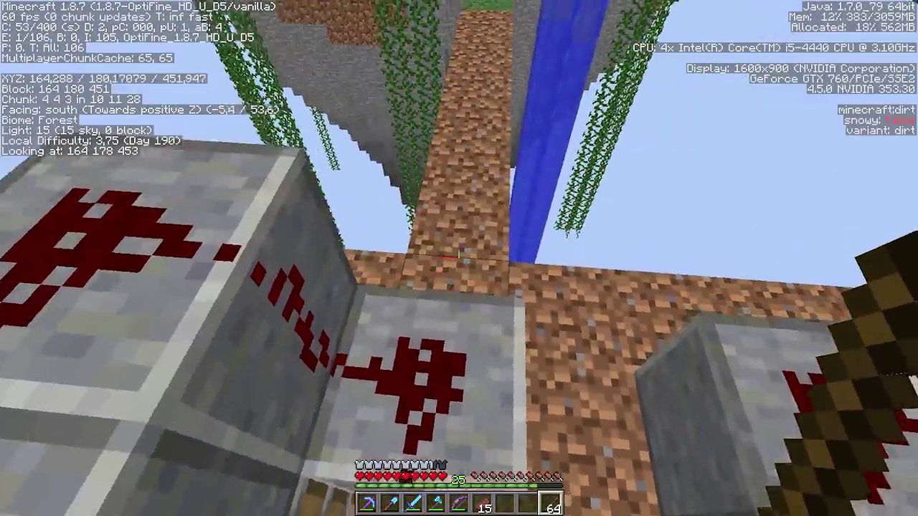
key("w")
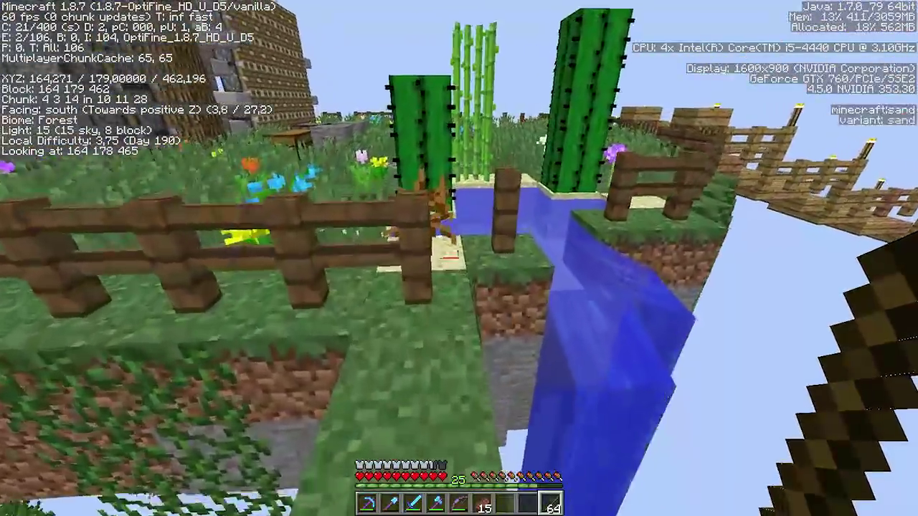
key("w")
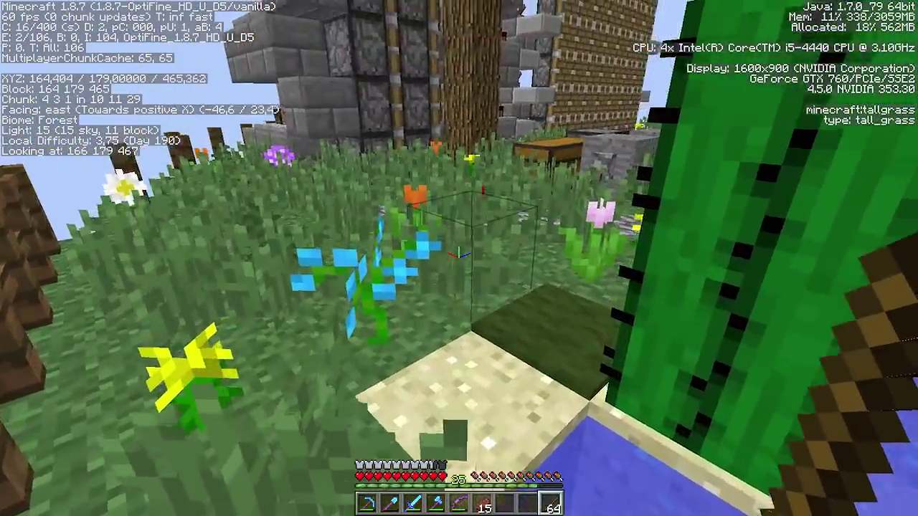
key("w")
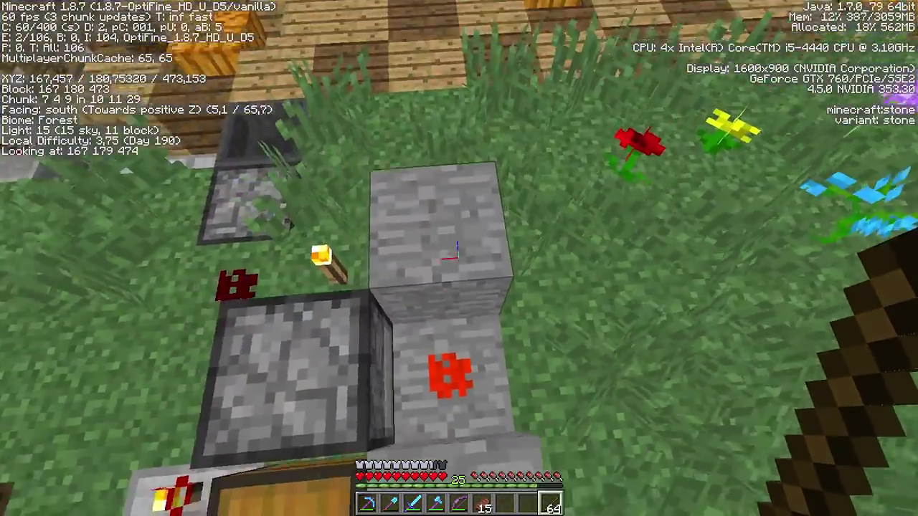
key("w")
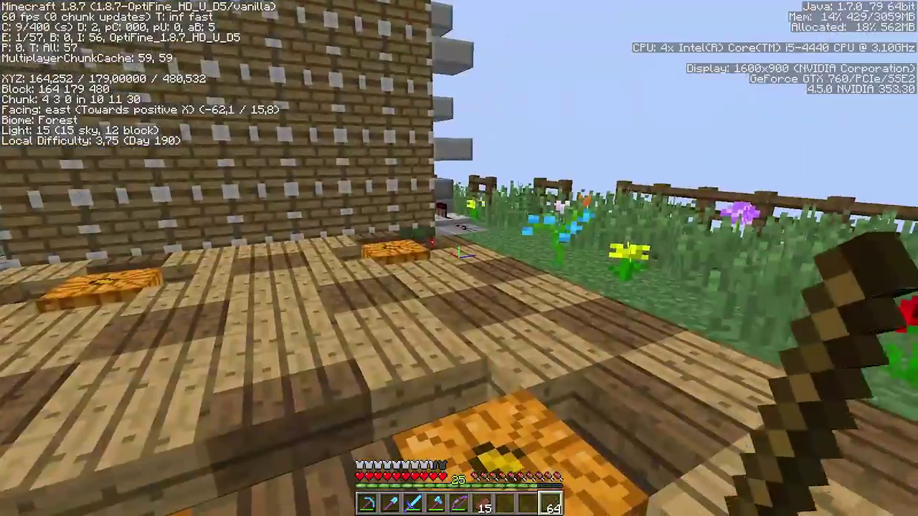
Back away from the pumpkin, strafe across the wooden floor, and walk toward the fenced houses
key("w")
key("w")
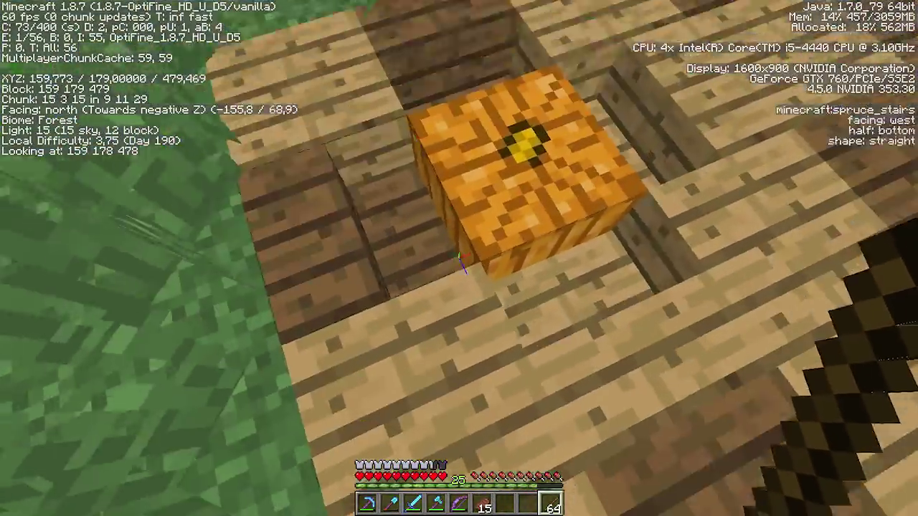
key("s")
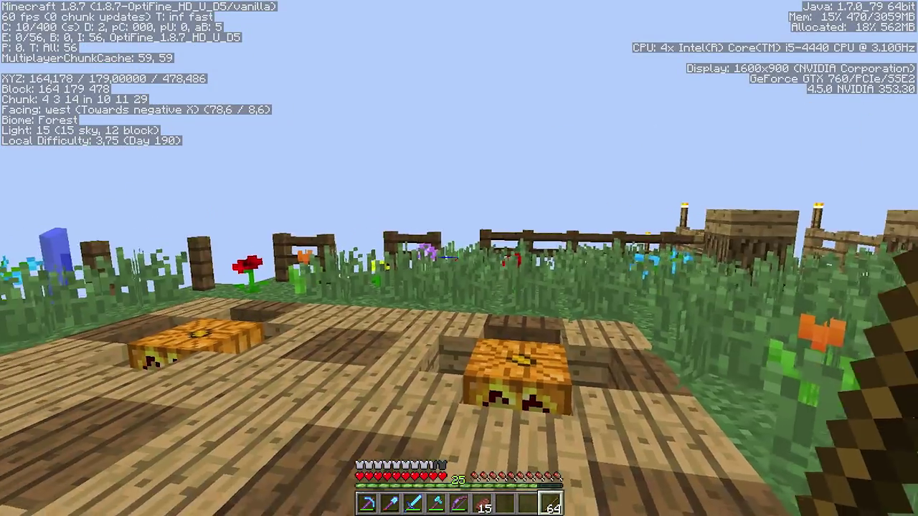
key("a")
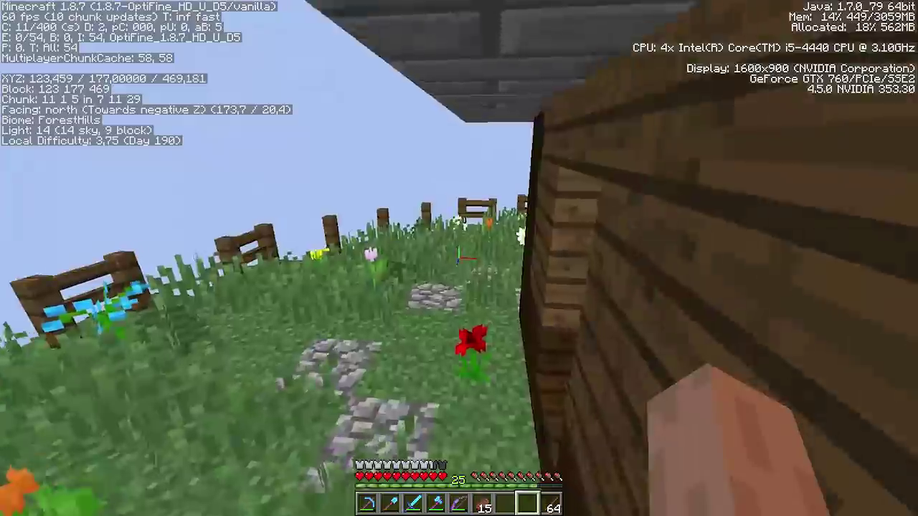
key("w")
key("w")
key("w")
key("w")
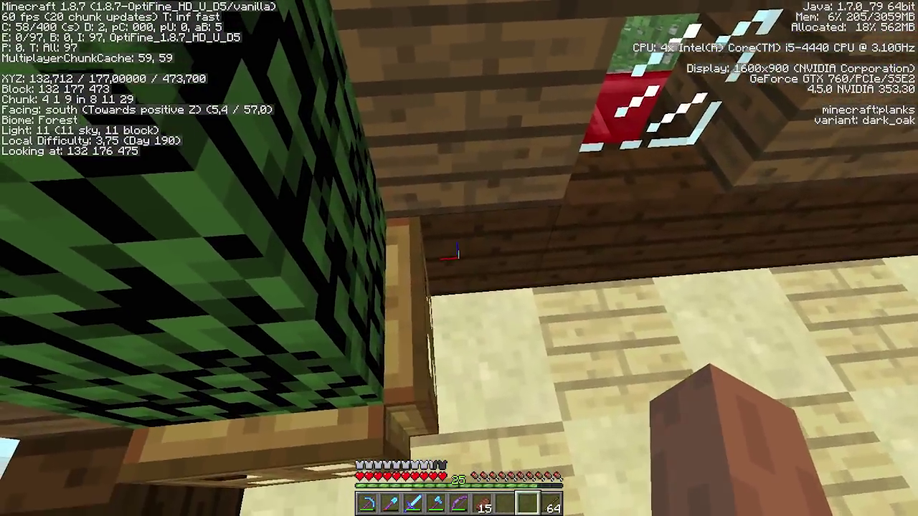
key("w")
key("w")
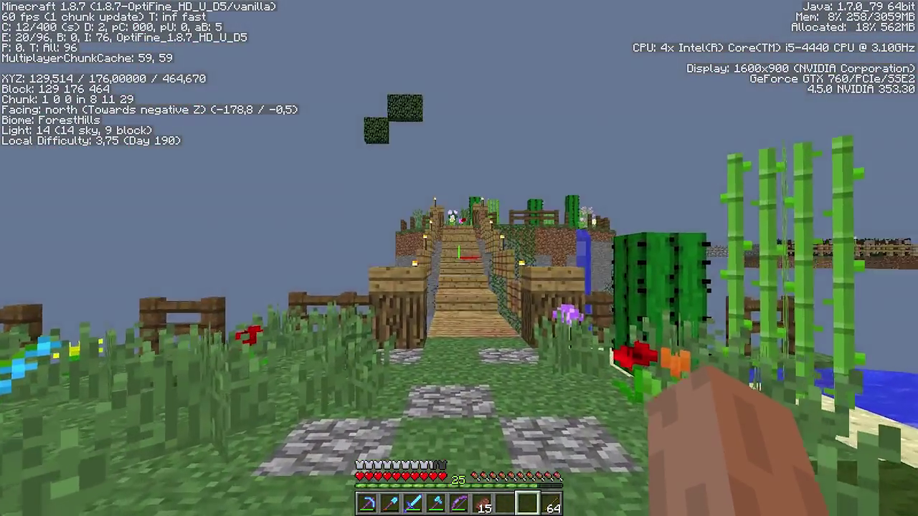